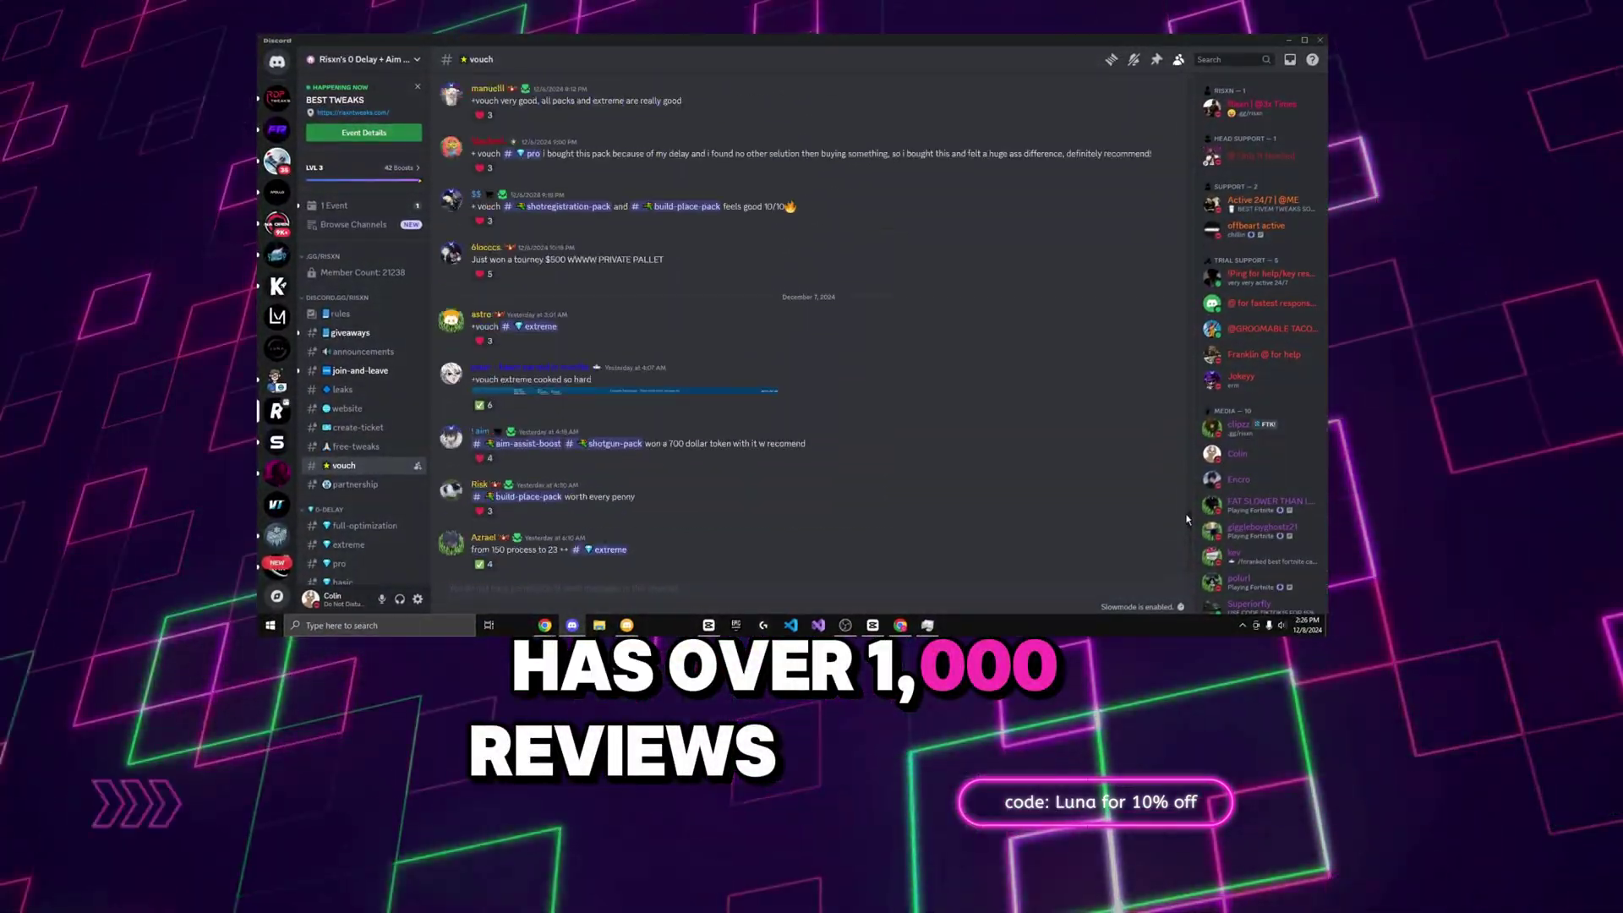
Step: Browse the customer reviews in the server's vouch channel
scroll(1187, 519, up, 15)
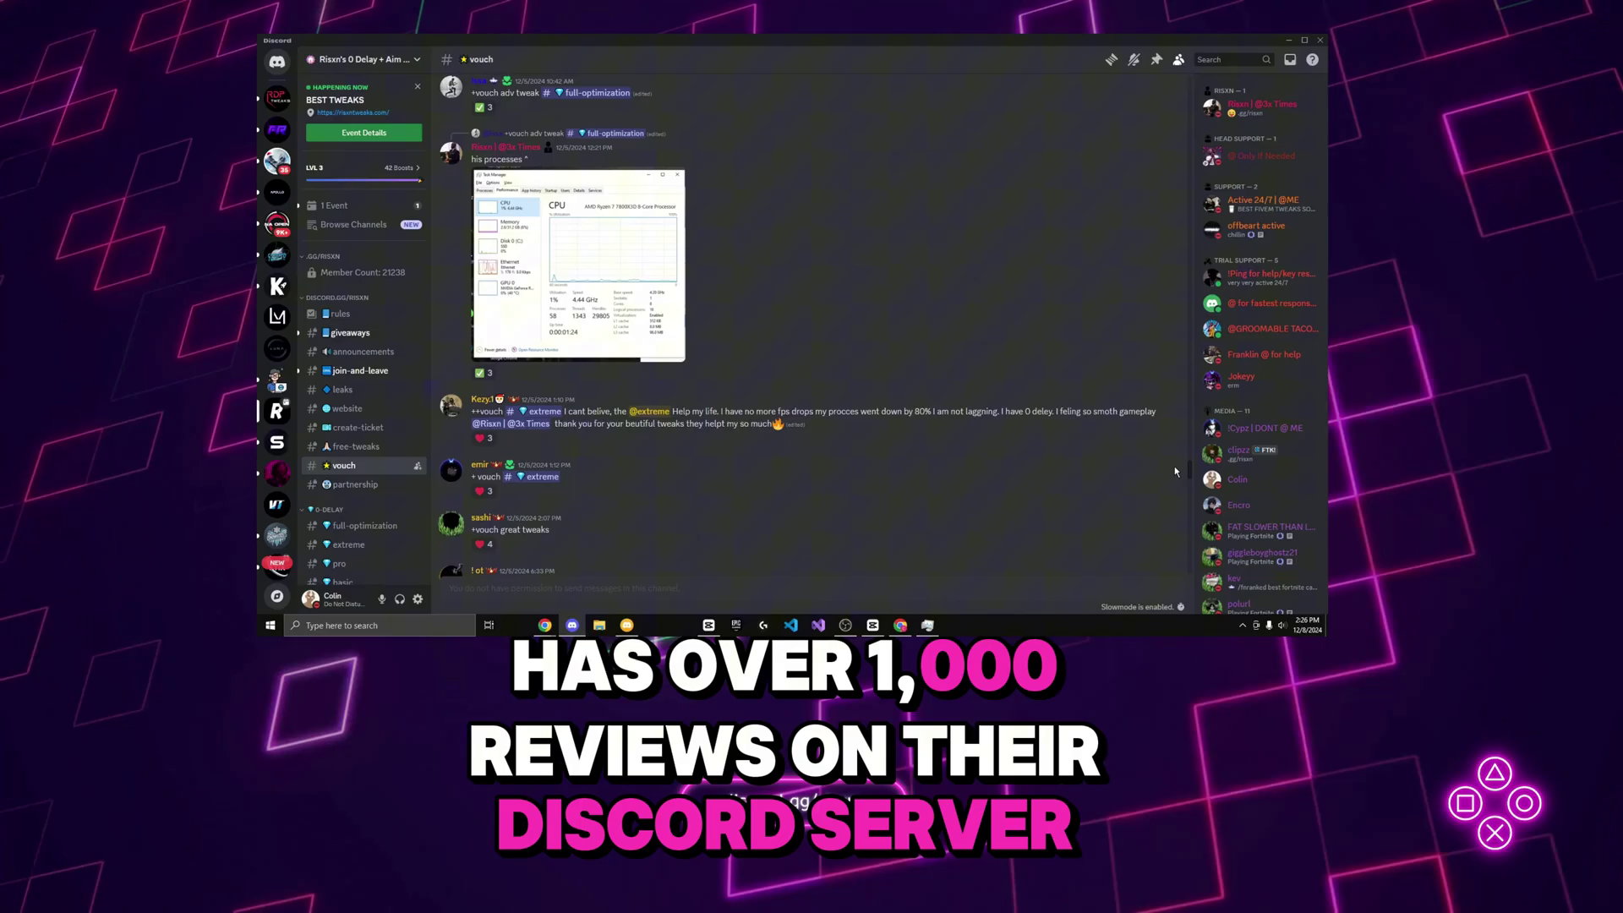
scroll(1162, 413, up, 10)
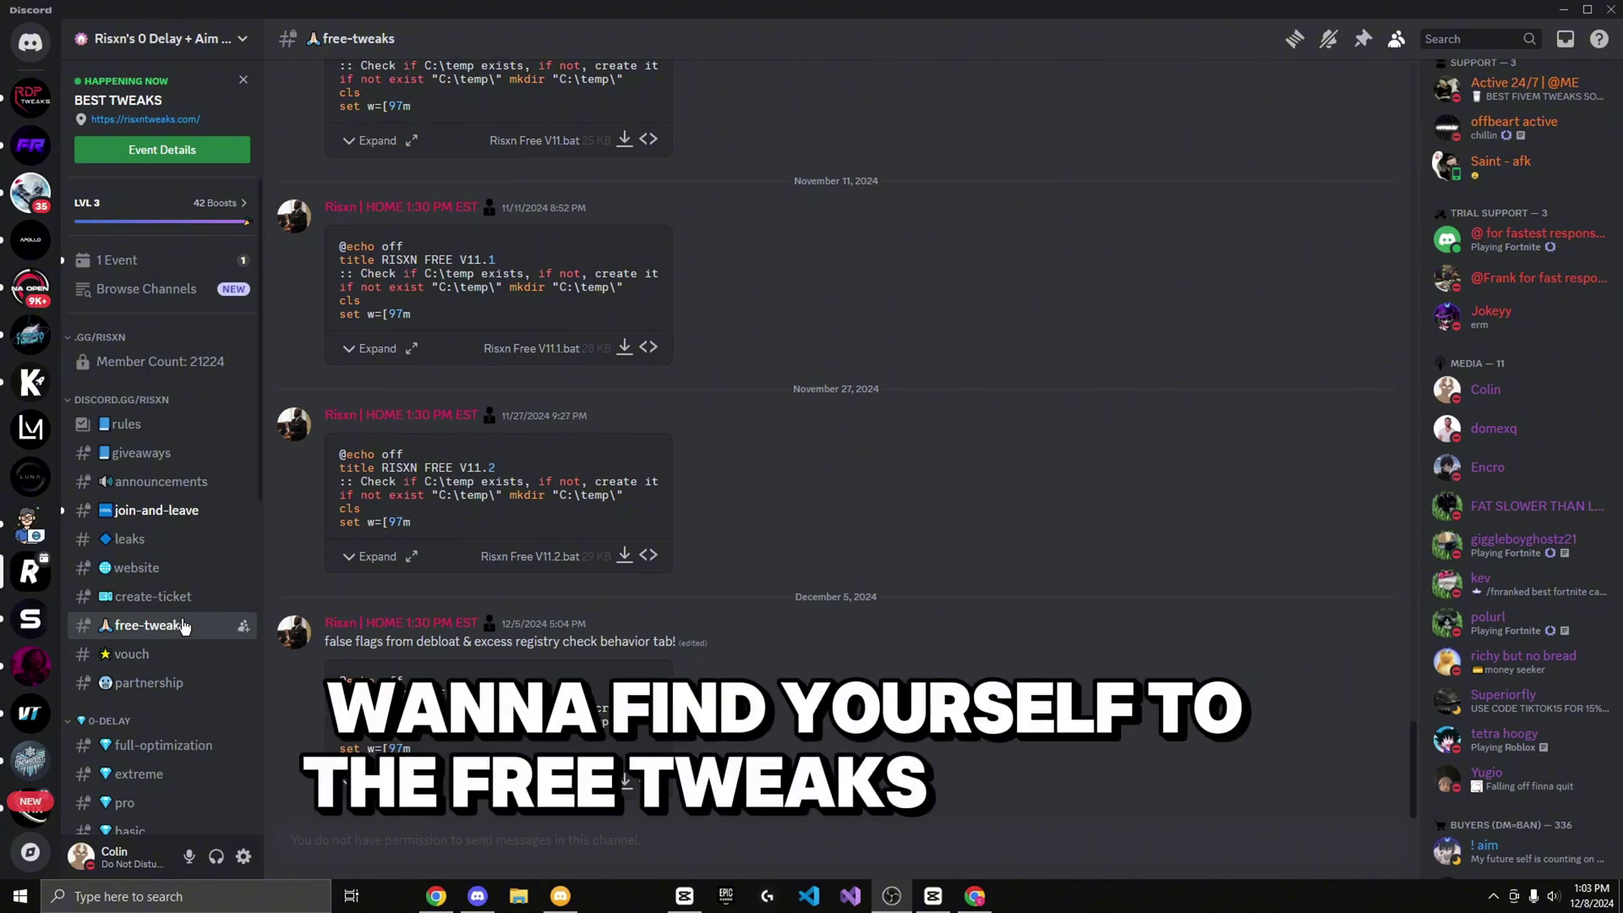
Step: Download Risxn Free V11.3.bat from the free-tweaks channel, keeping the blocked download, and place the file on the desktop
click(622, 789)
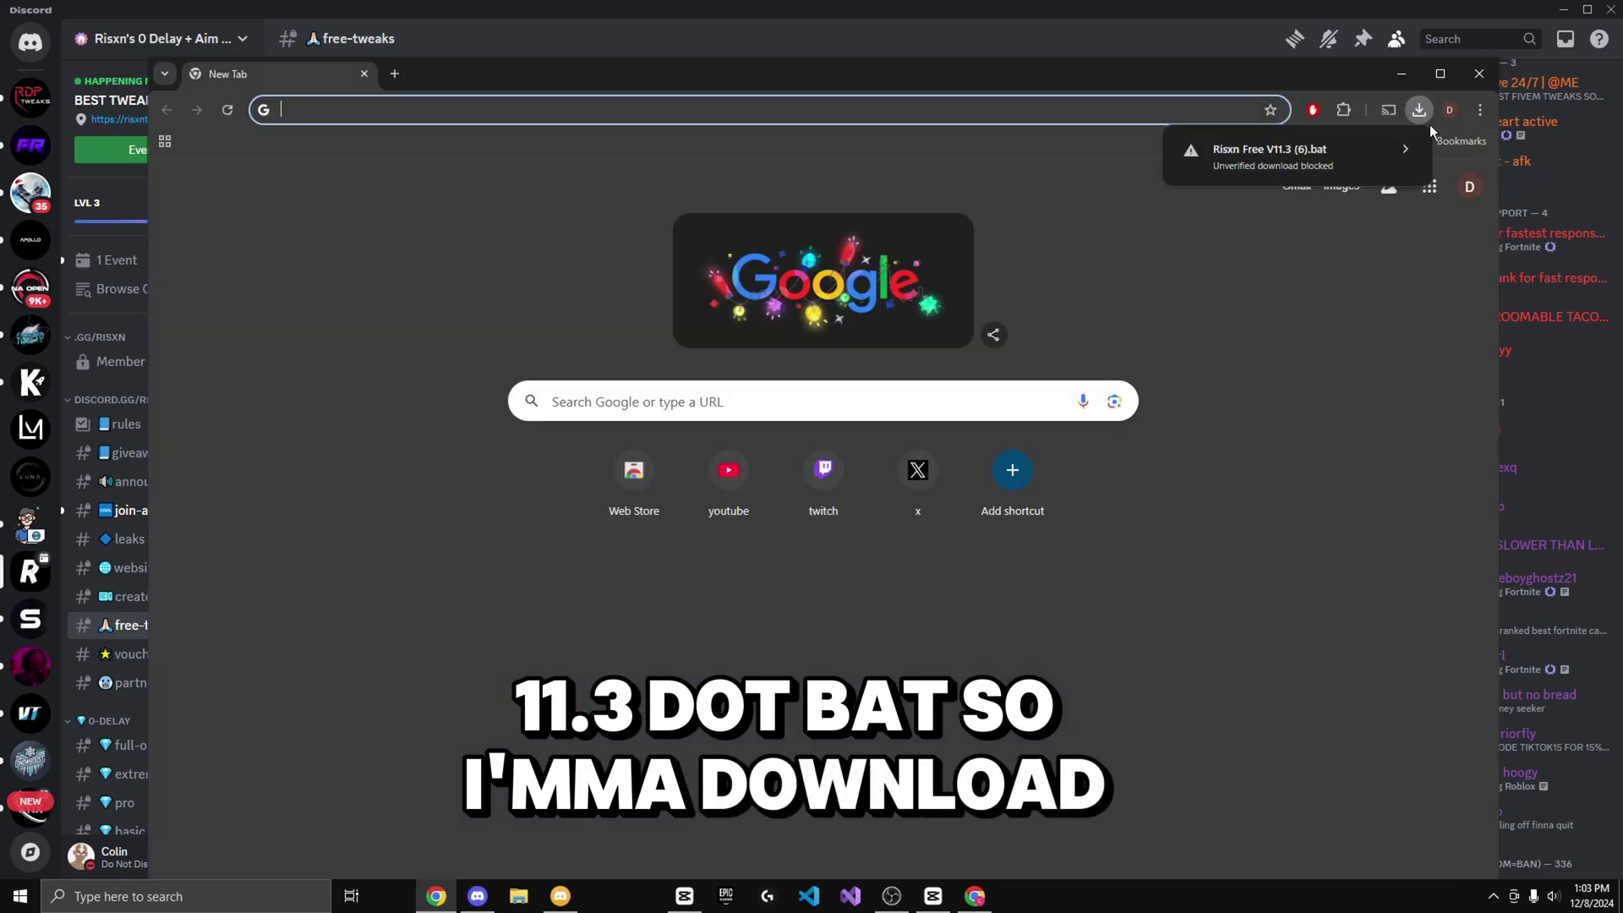
click(1400, 193)
click(1386, 229)
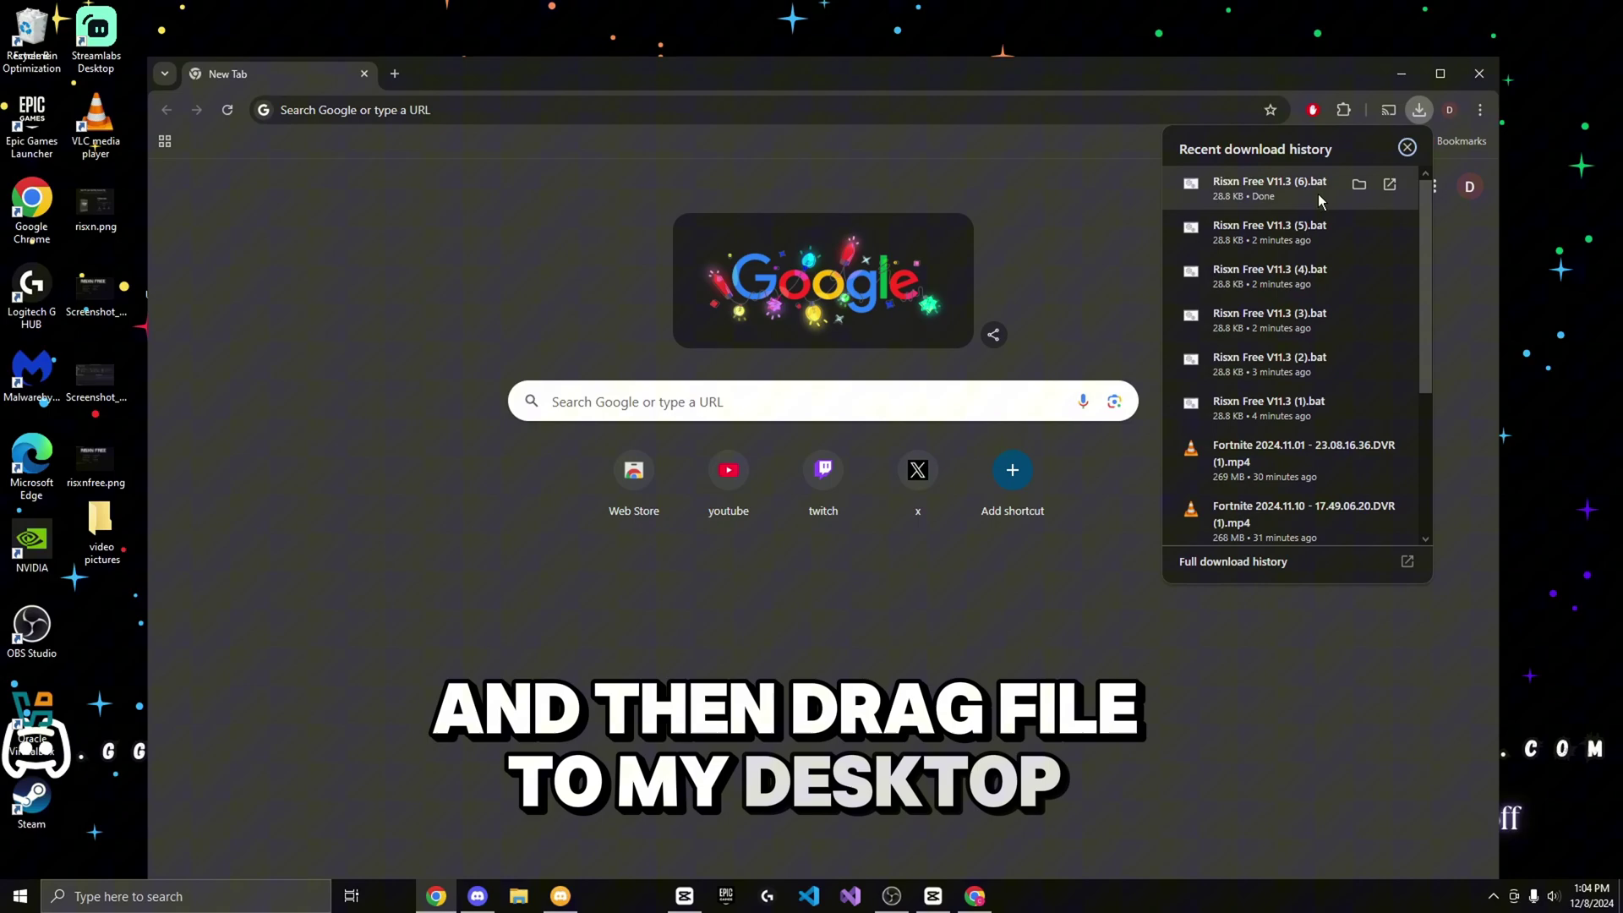
drag(1270, 188, 1552, 203)
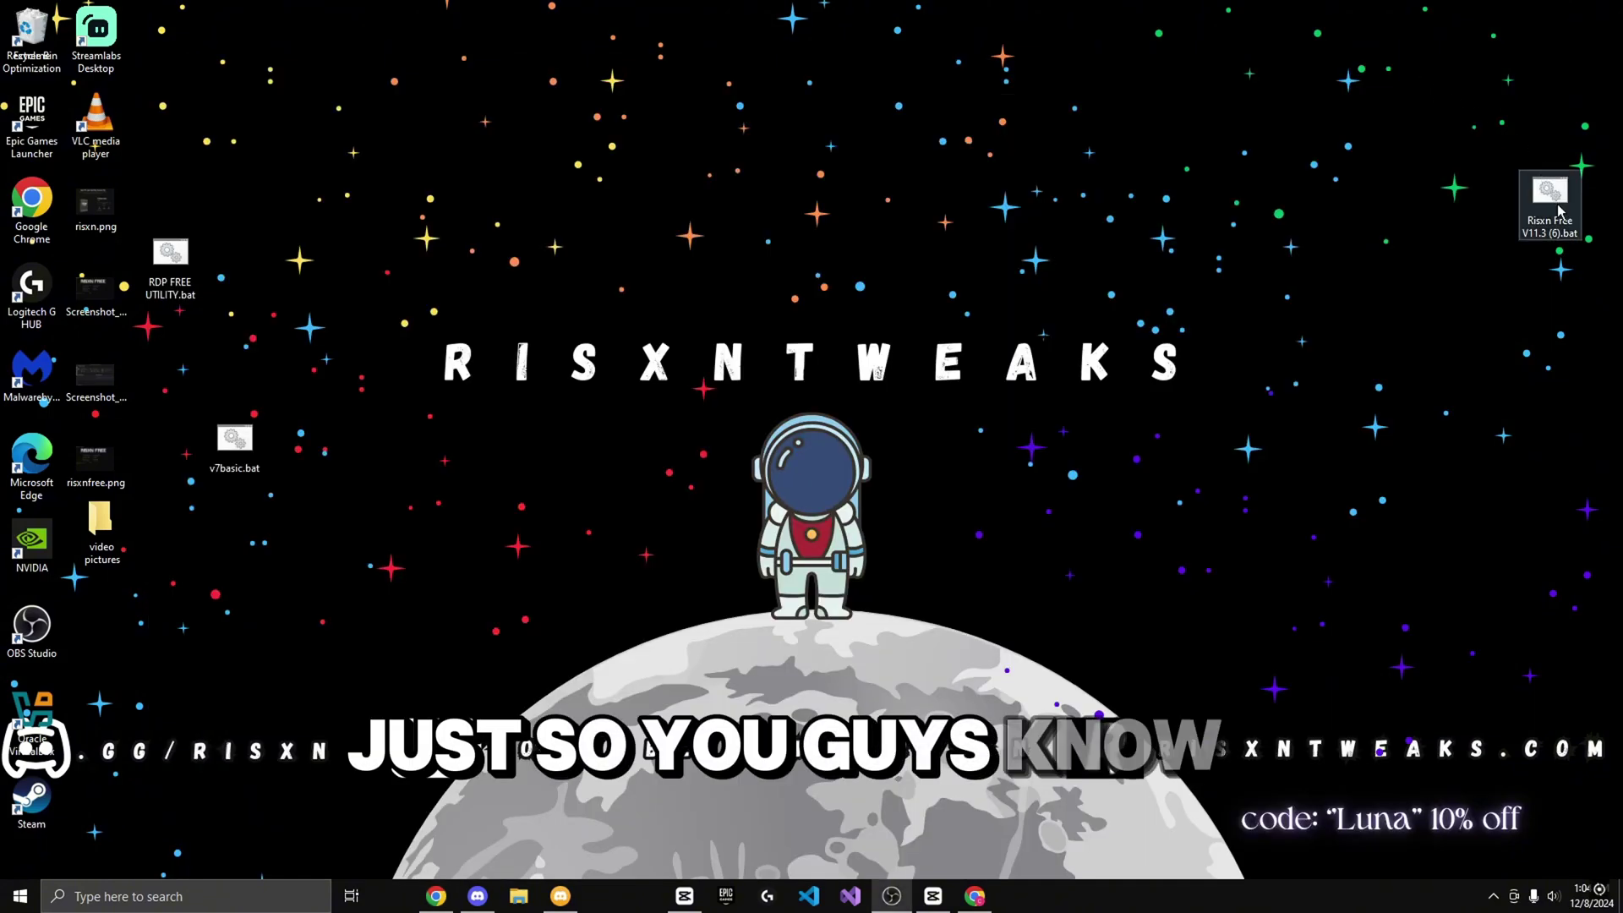
drag(1561, 210, 1429, 308)
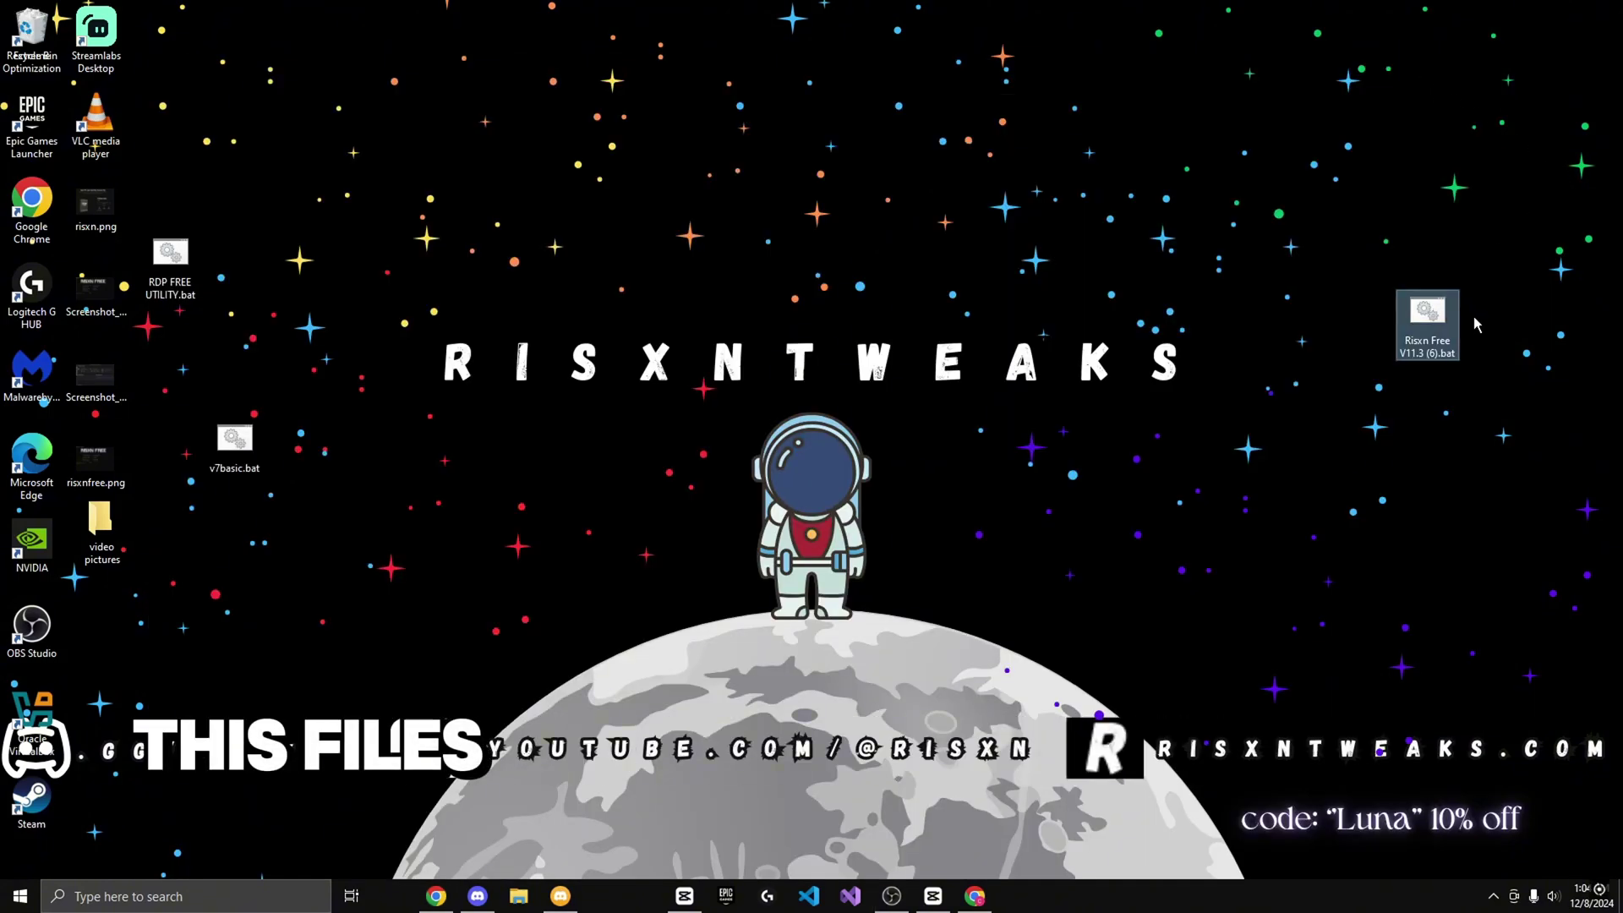
Step: Open the code of Risxn Free V11.3 (6).bat in Notepad, read through it and close it
right_click(1429, 306)
click(1363, 338)
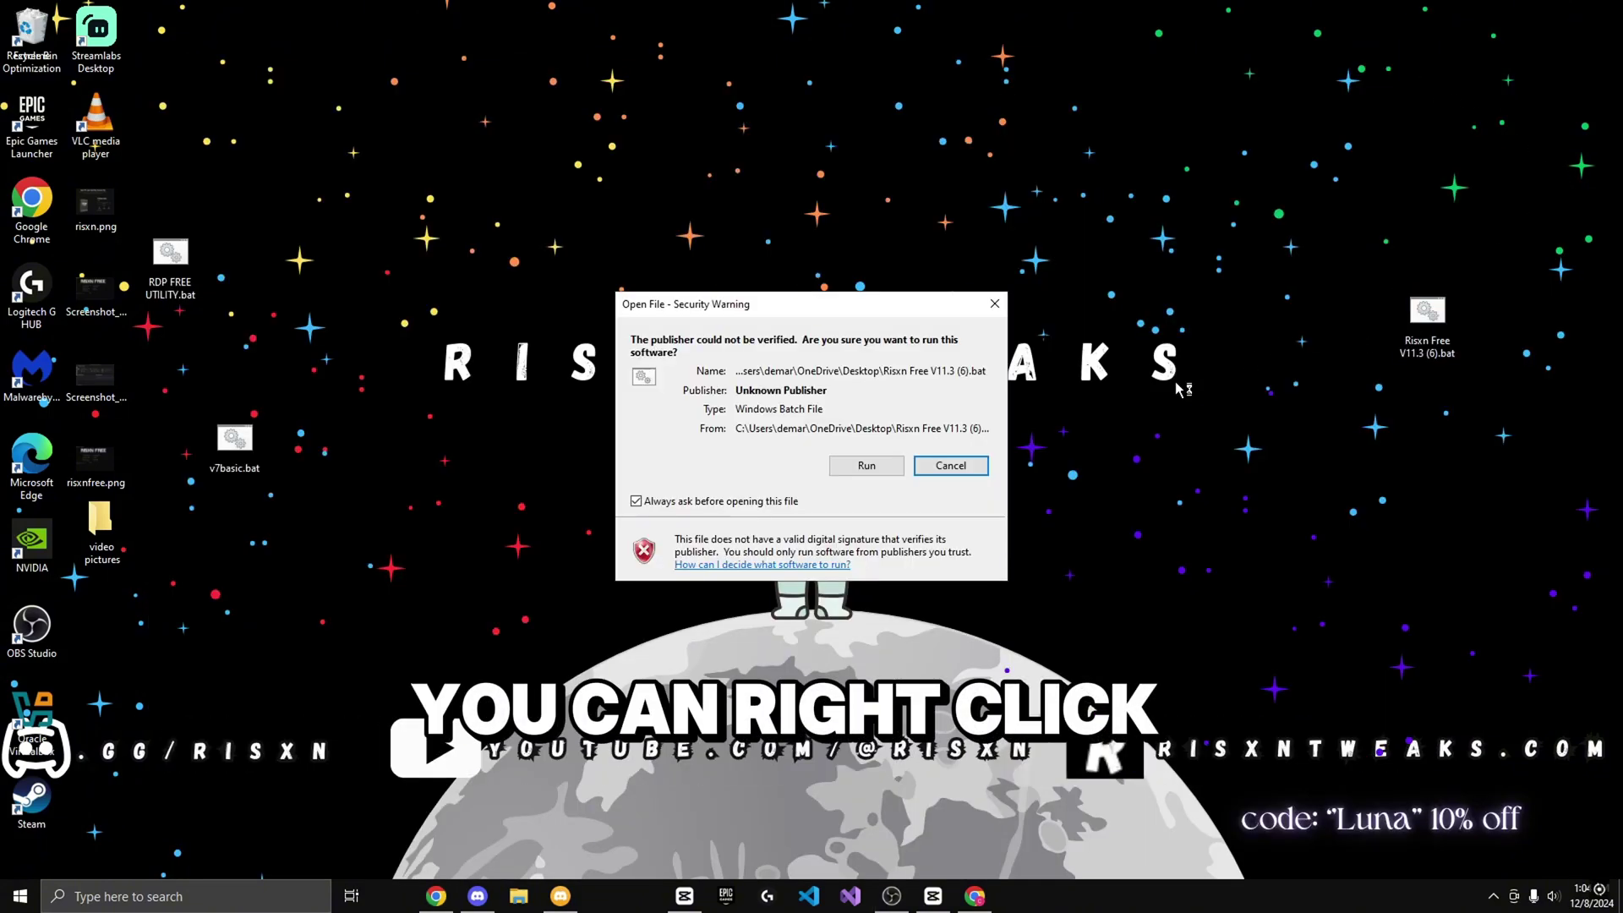
click(864, 465)
scroll(1308, 412, down, 20)
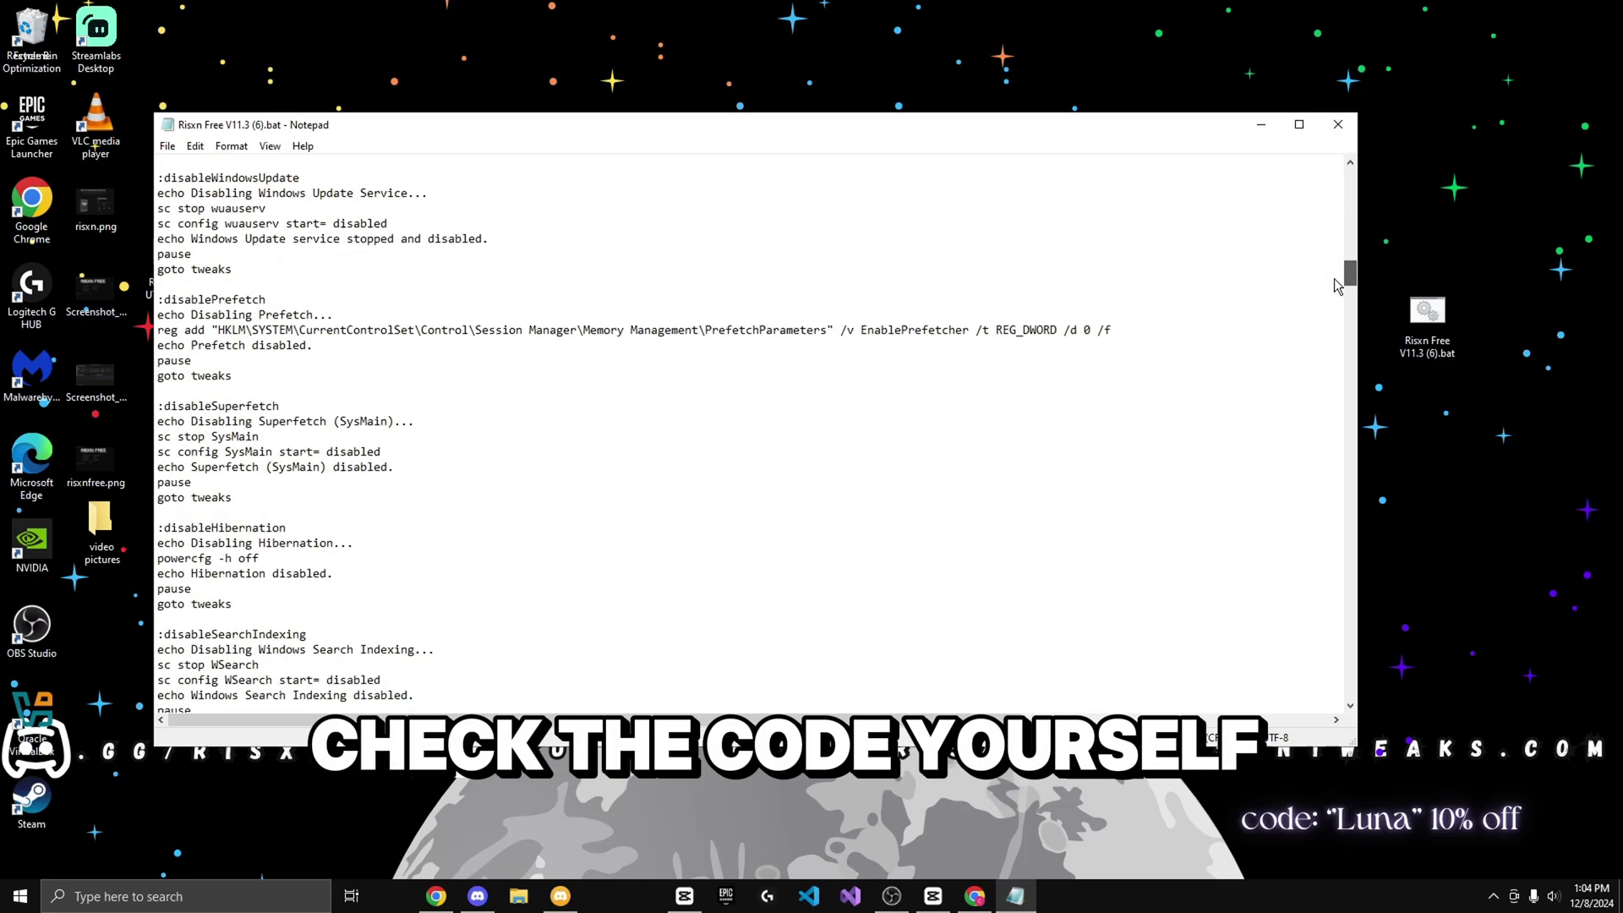
scroll(1308, 412, down, 20)
click(1337, 124)
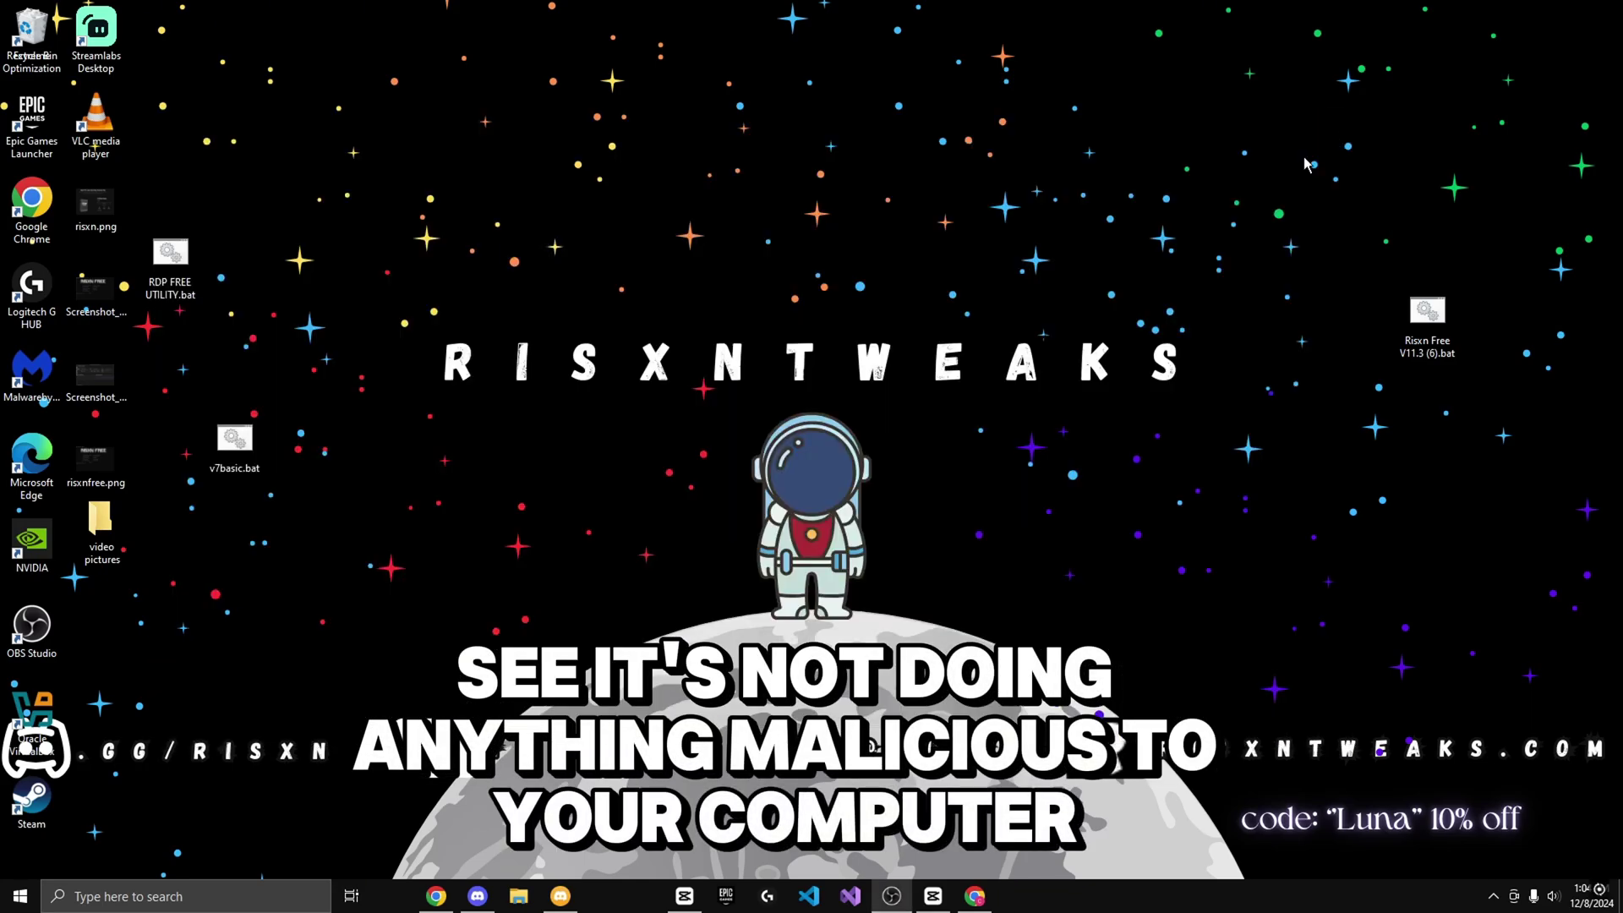
Step: Switch to Chrome, go to VirusTotal and submit Risxn Free V11.3 (6).bat from the desktop for analysis
click(478, 894)
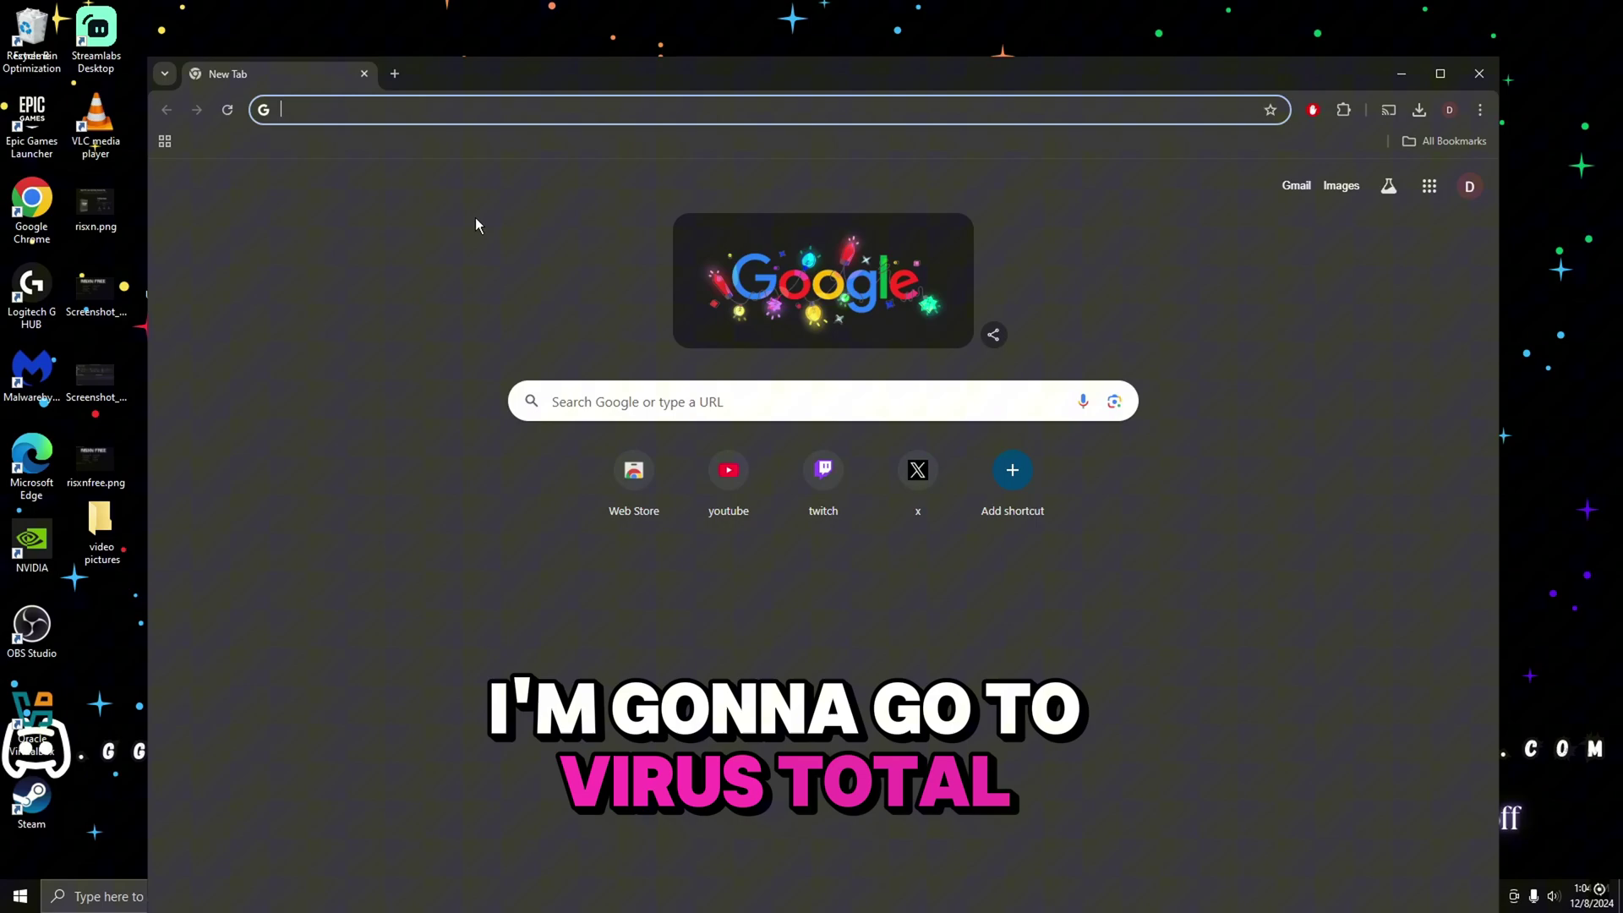
text(virustotal)
key(Return)
drag(1131, 71, 998, 50)
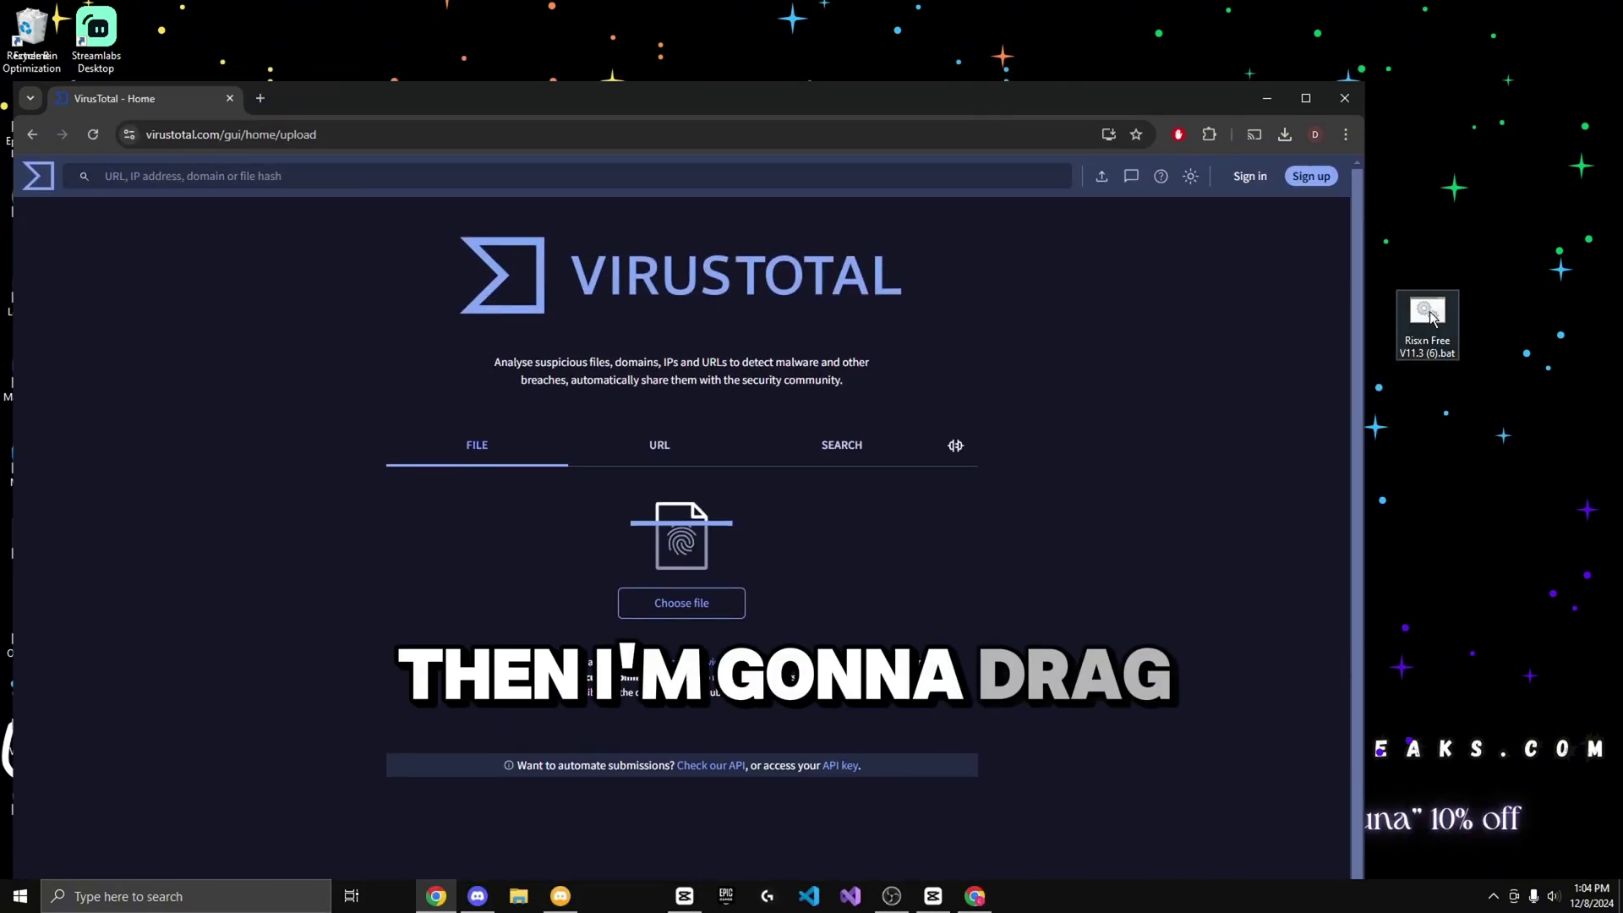
drag(1424, 319, 676, 507)
key(super+Up)
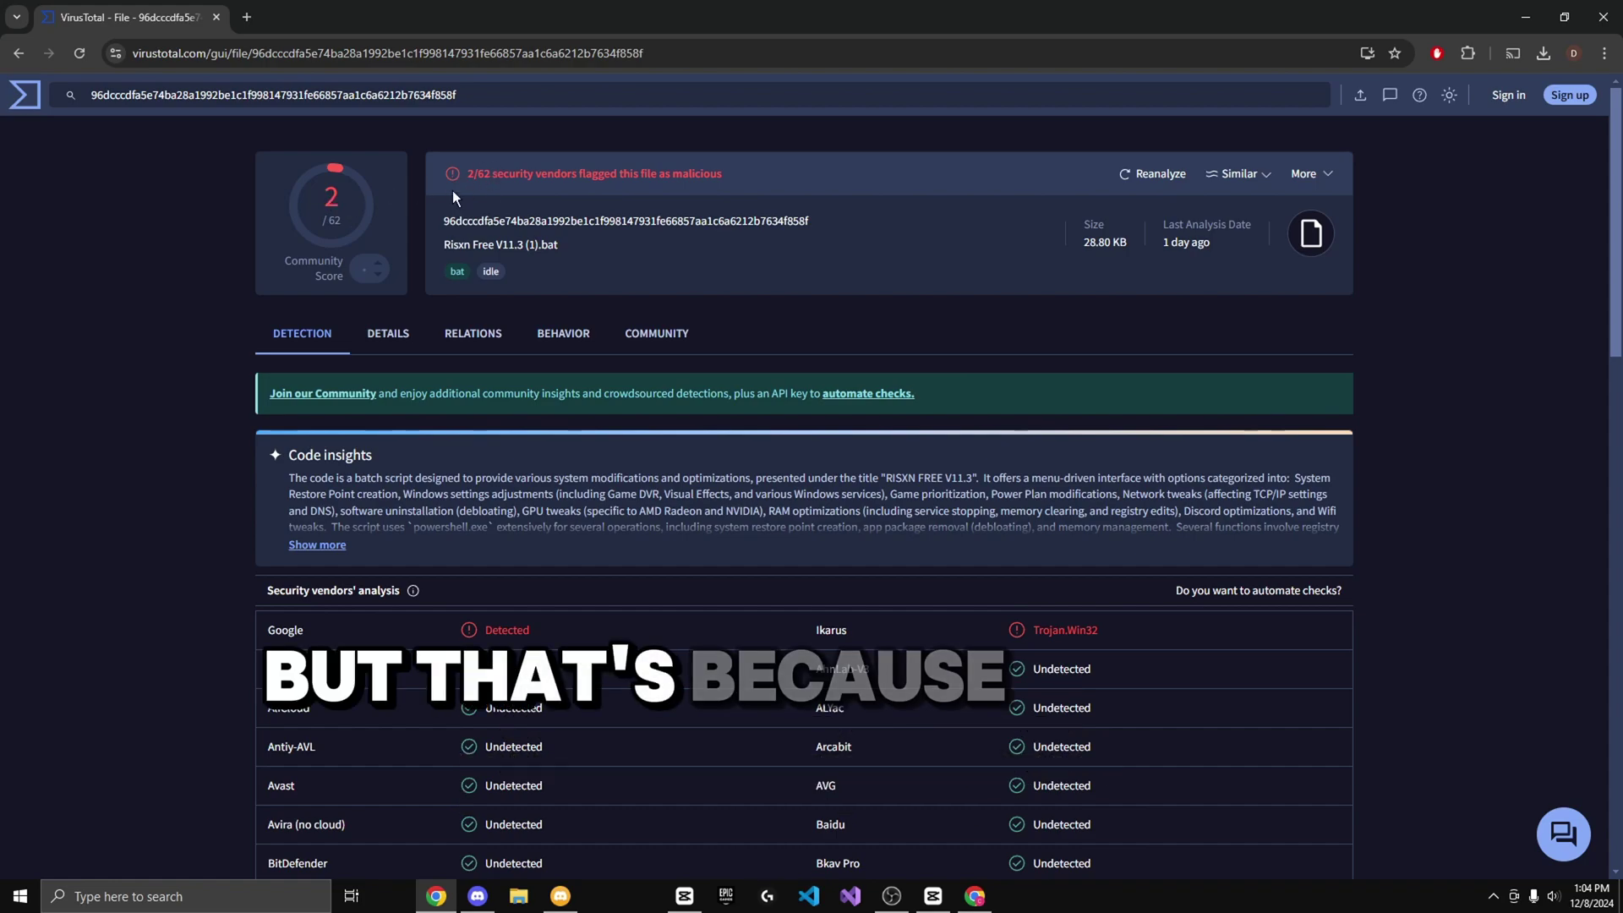
Step: Examine the behavior report of the scanned file on VirusTotal and put the browser away
click(563, 334)
scroll(673, 456, down, 3)
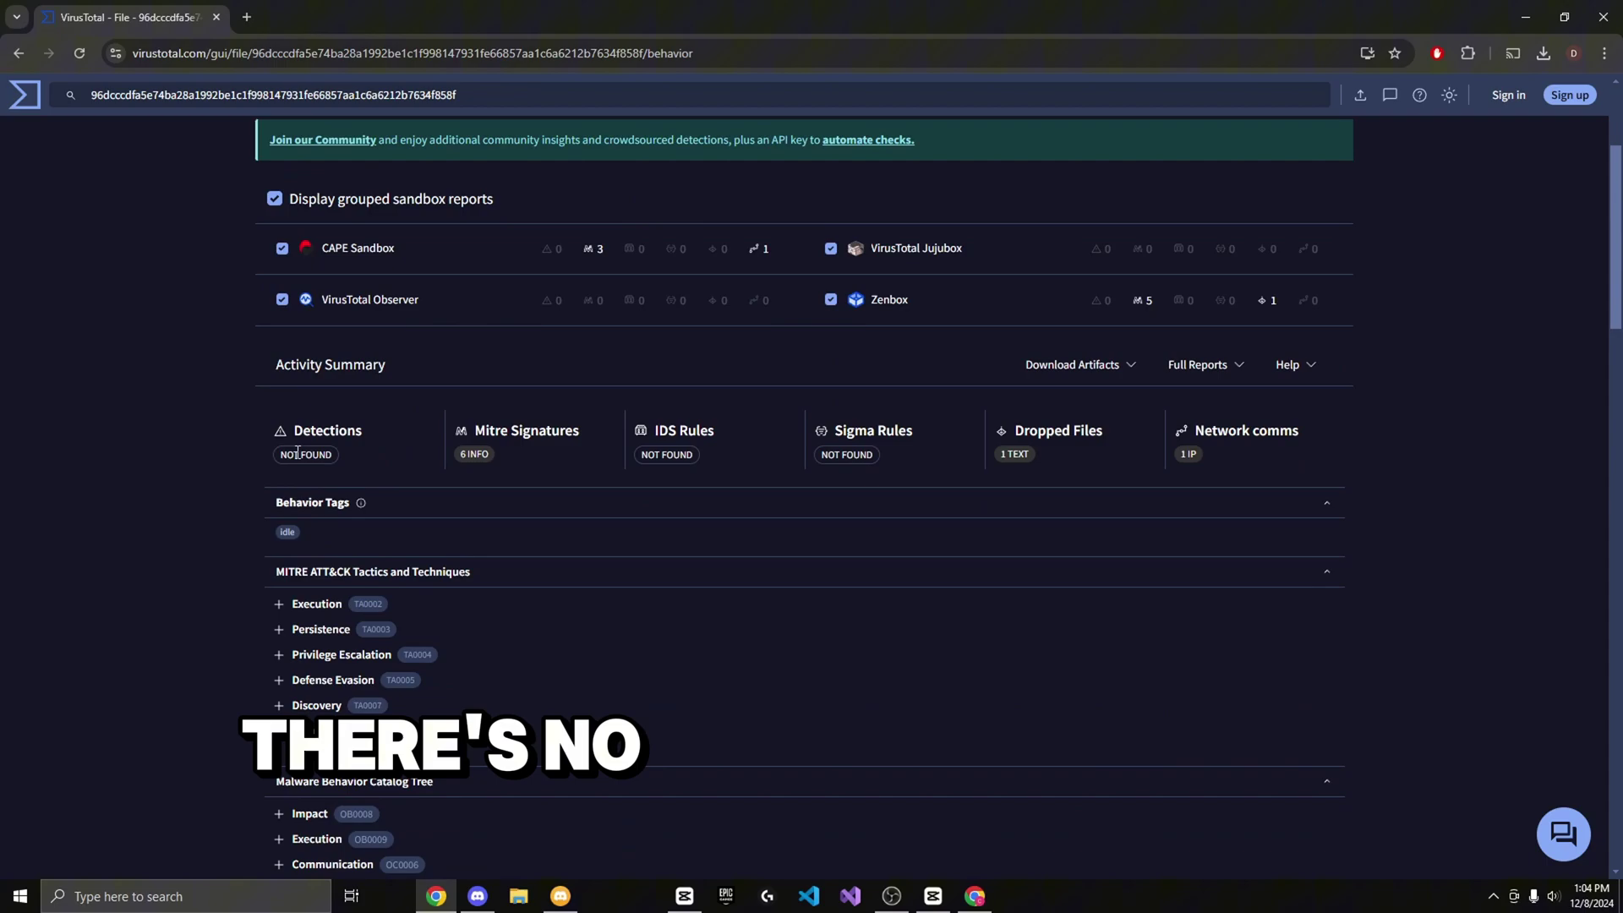
double_click(332, 5)
click(1347, 130)
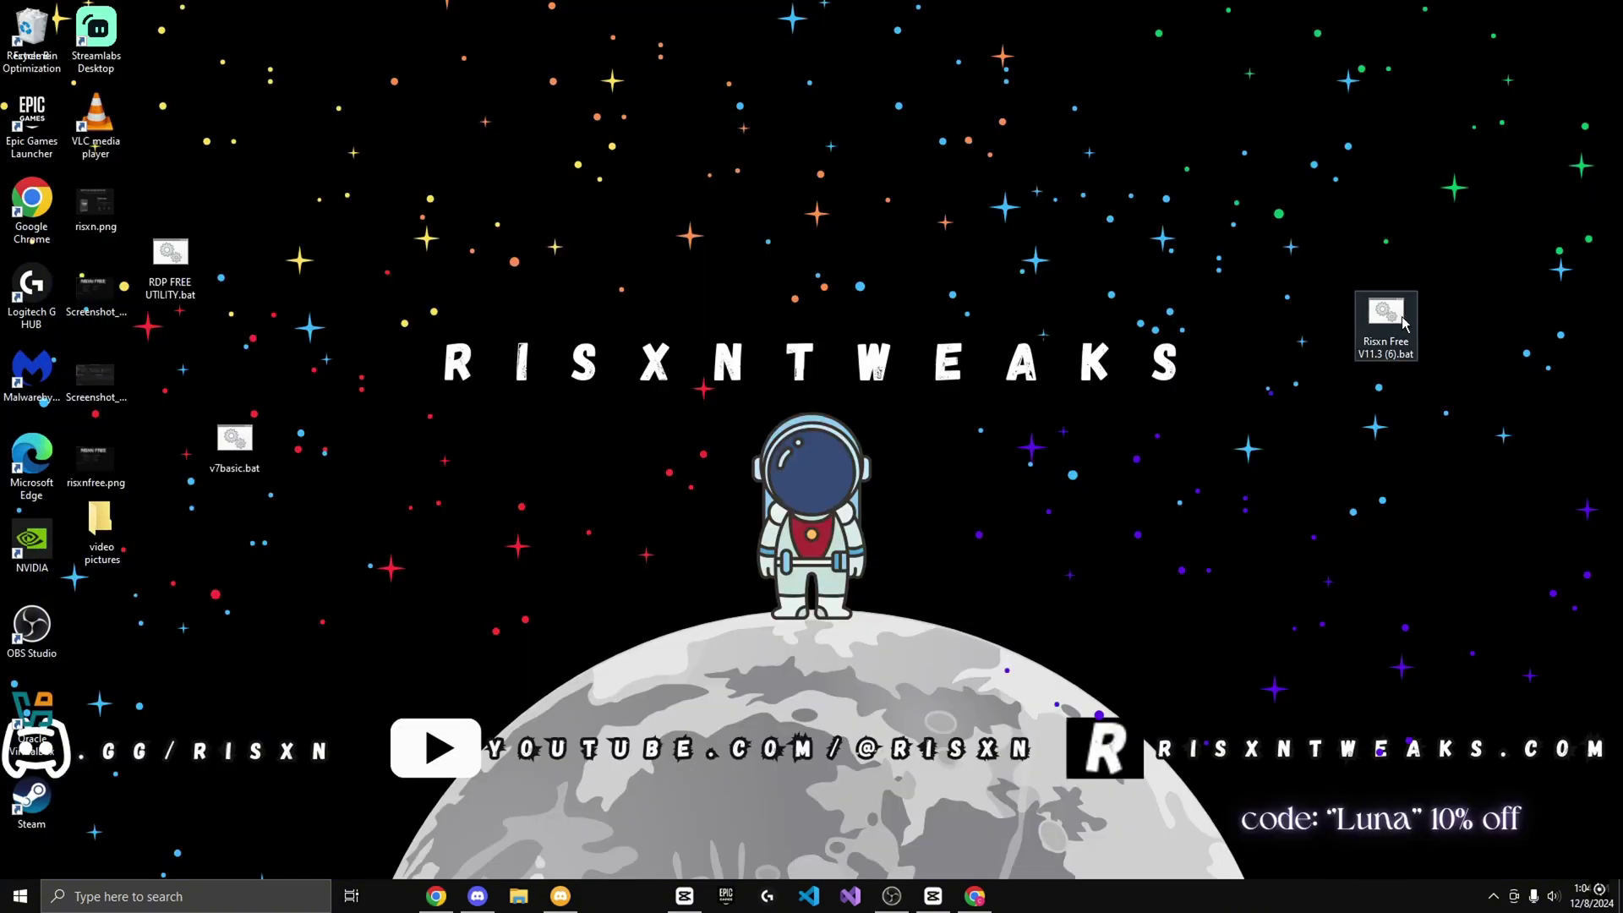
Step: Run Risxn Free V11.3 (6).bat as administrator and create a restore point with it
right_click(1397, 322)
click(1403, 377)
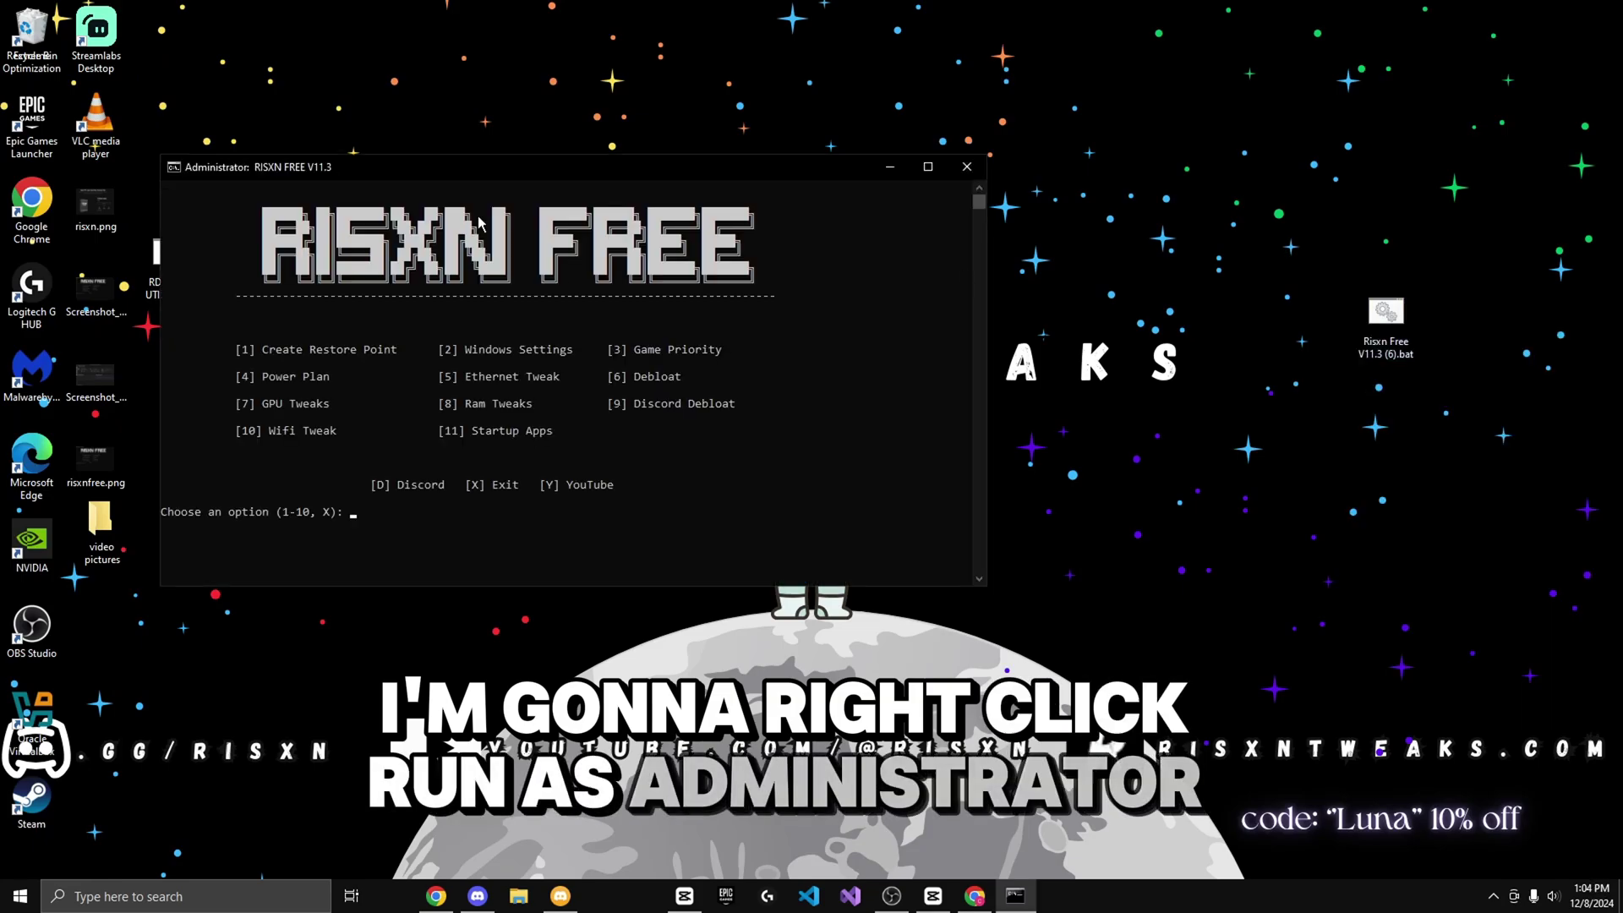
double_click(298, 169)
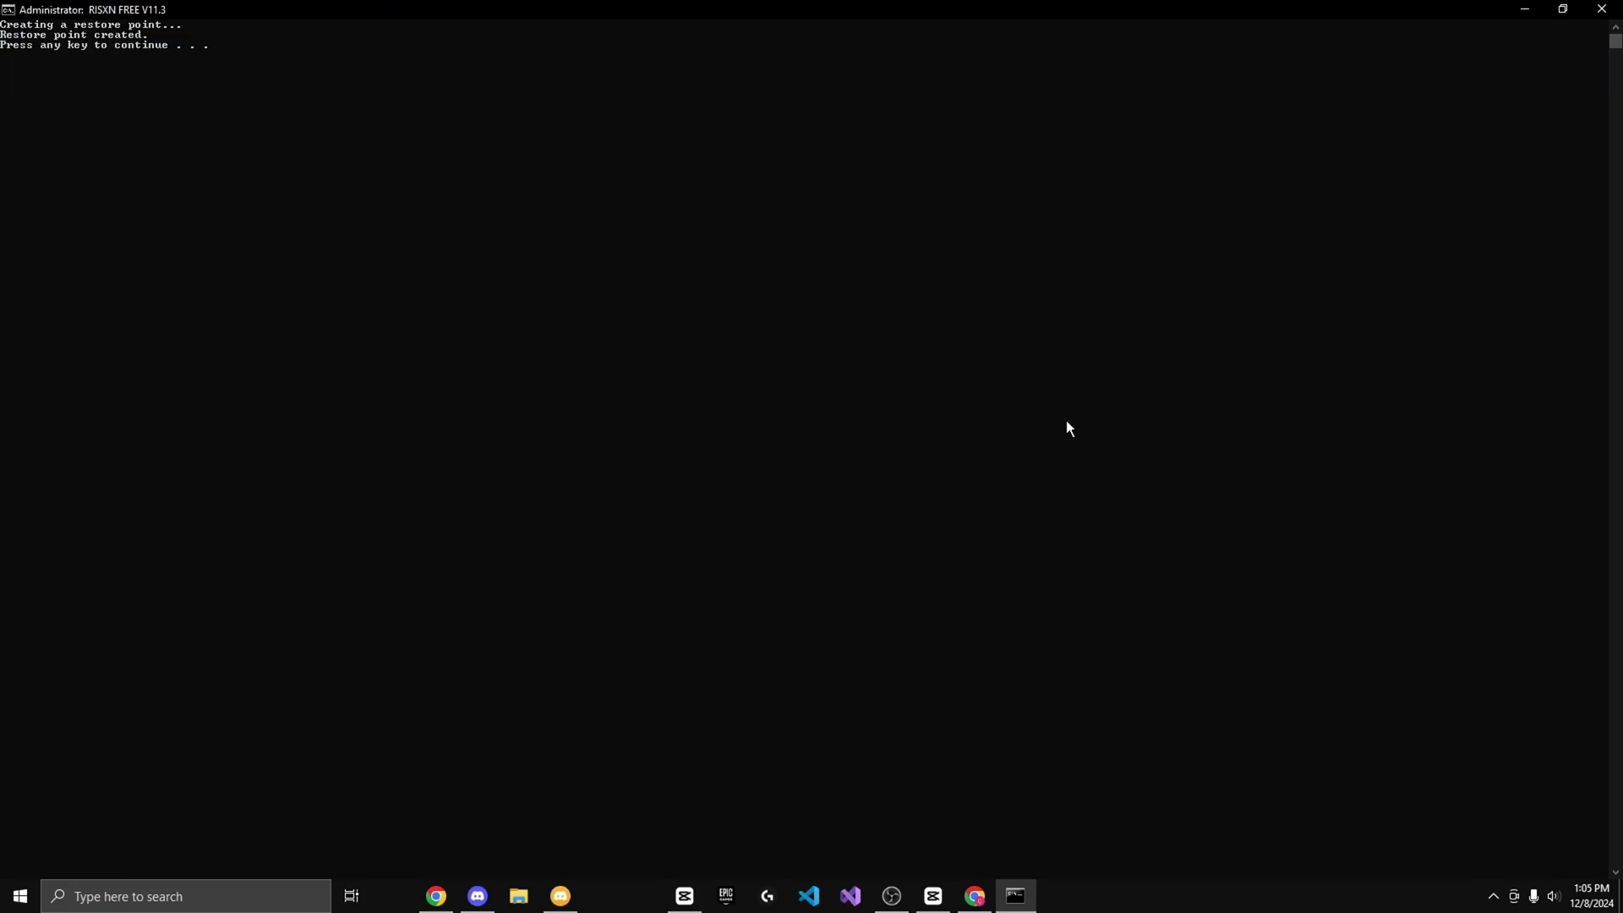
key(Return)
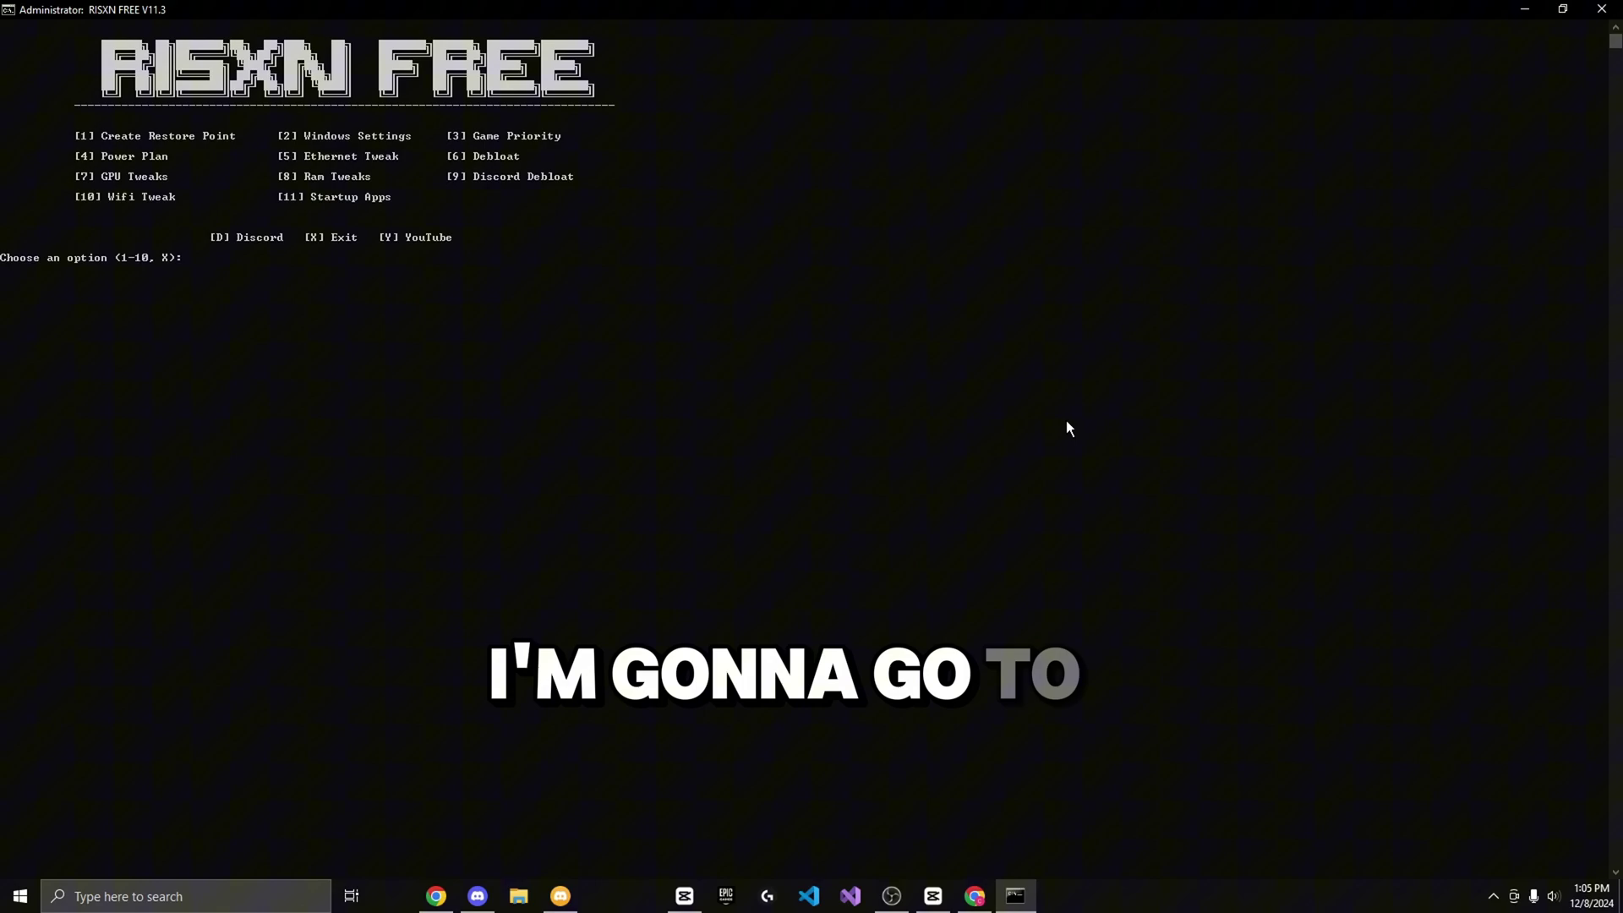
Step: Apply all tweaks in the script's Windows Settings section and return to the main menu
text(2)
key(Return)
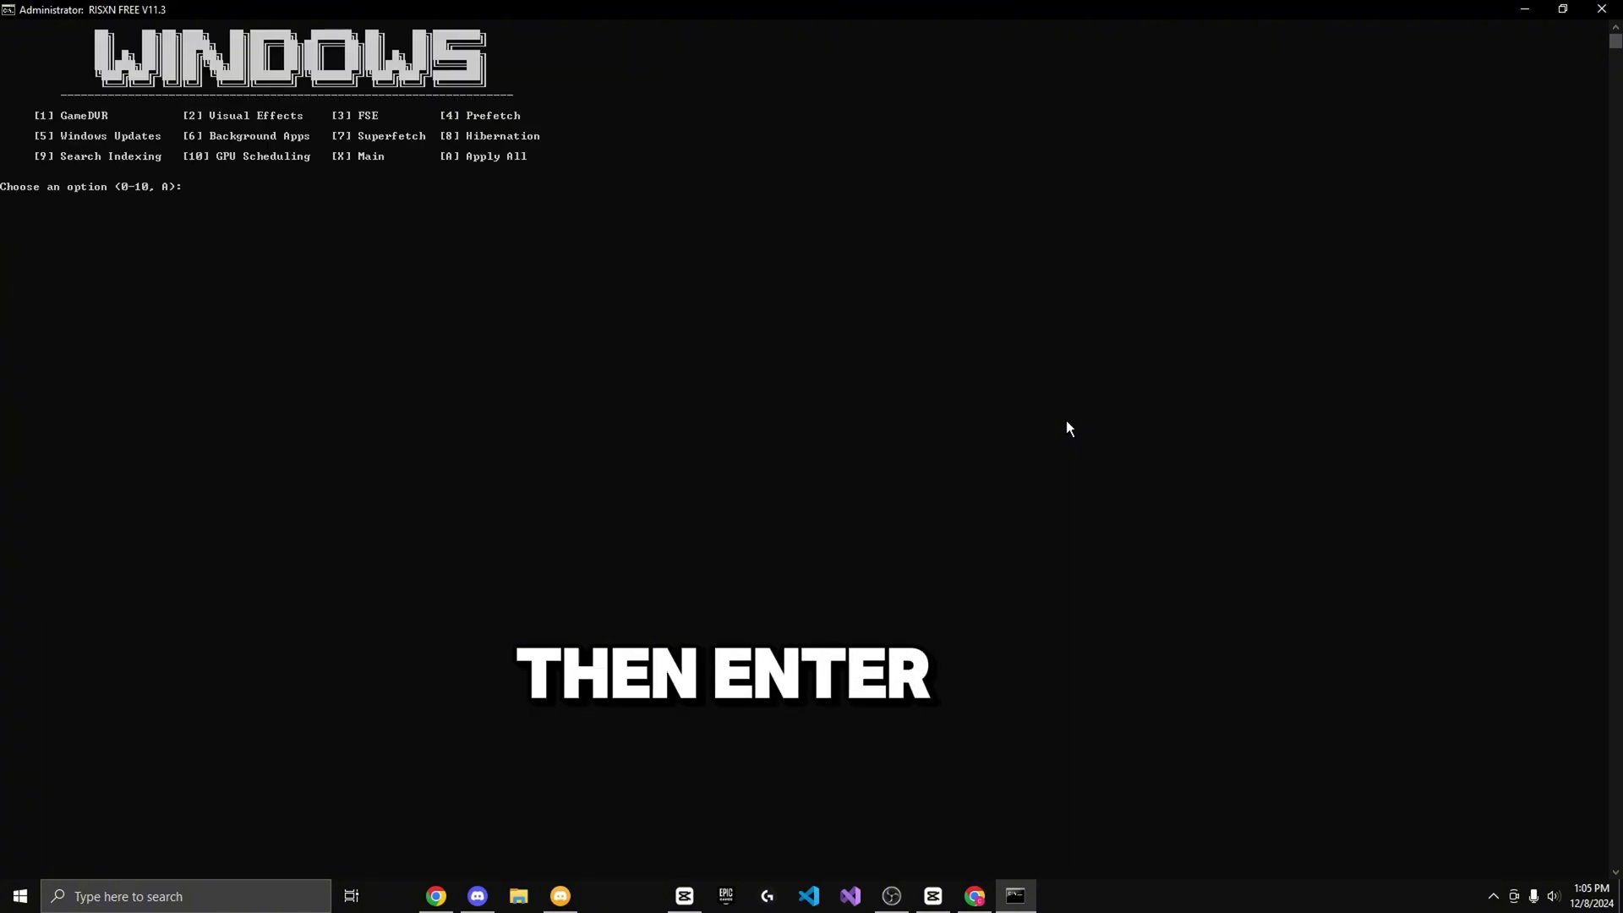
text(A)
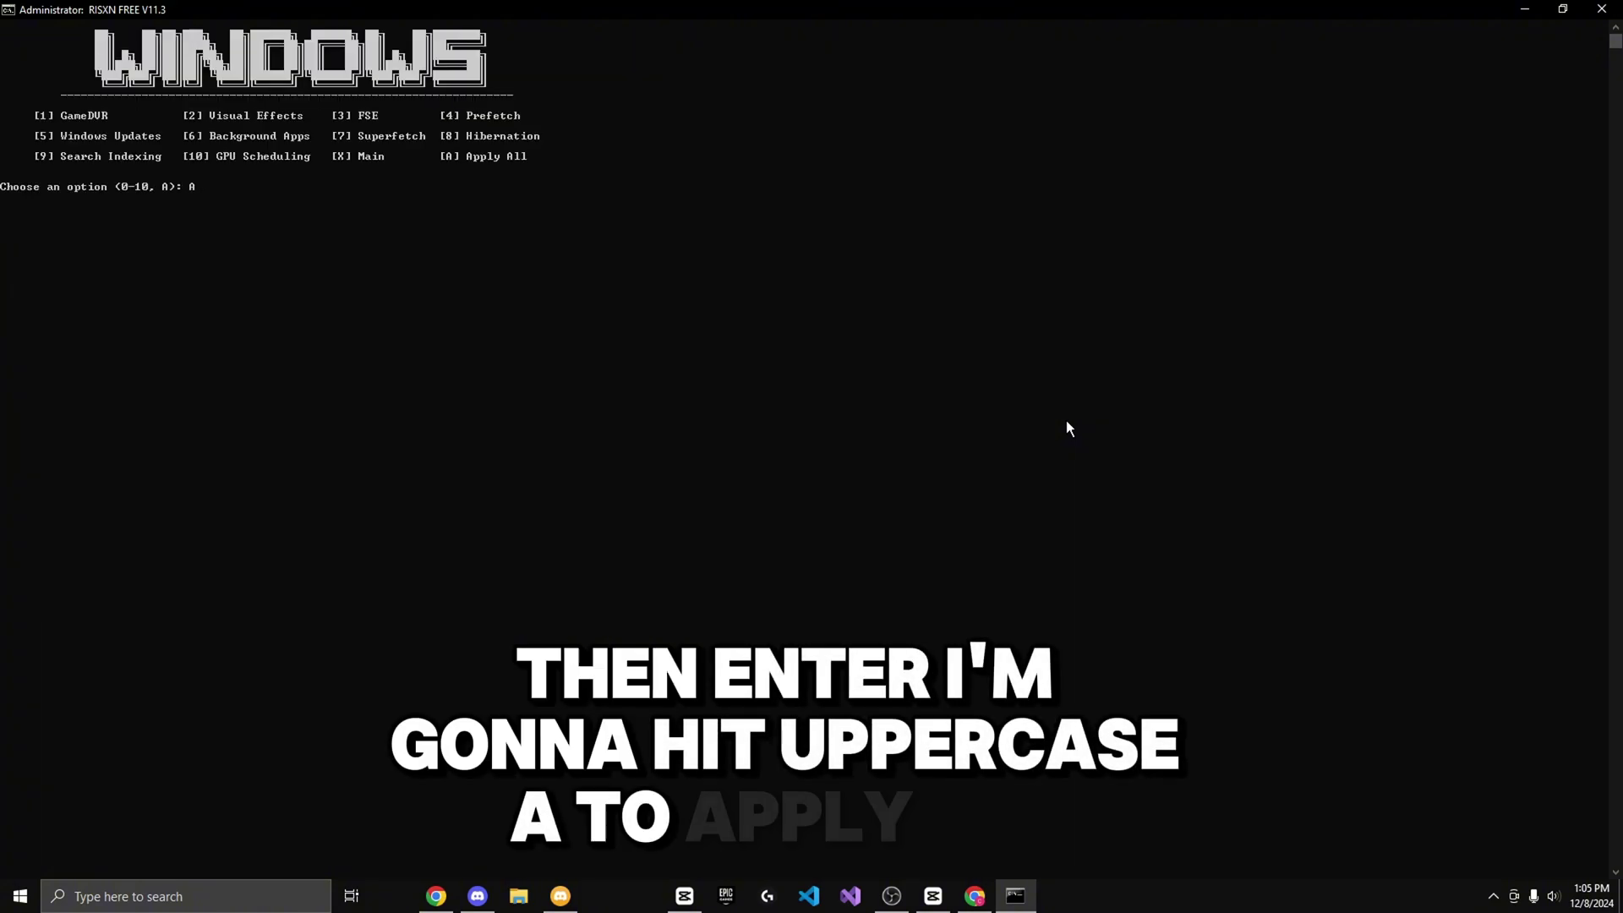
key(Return)
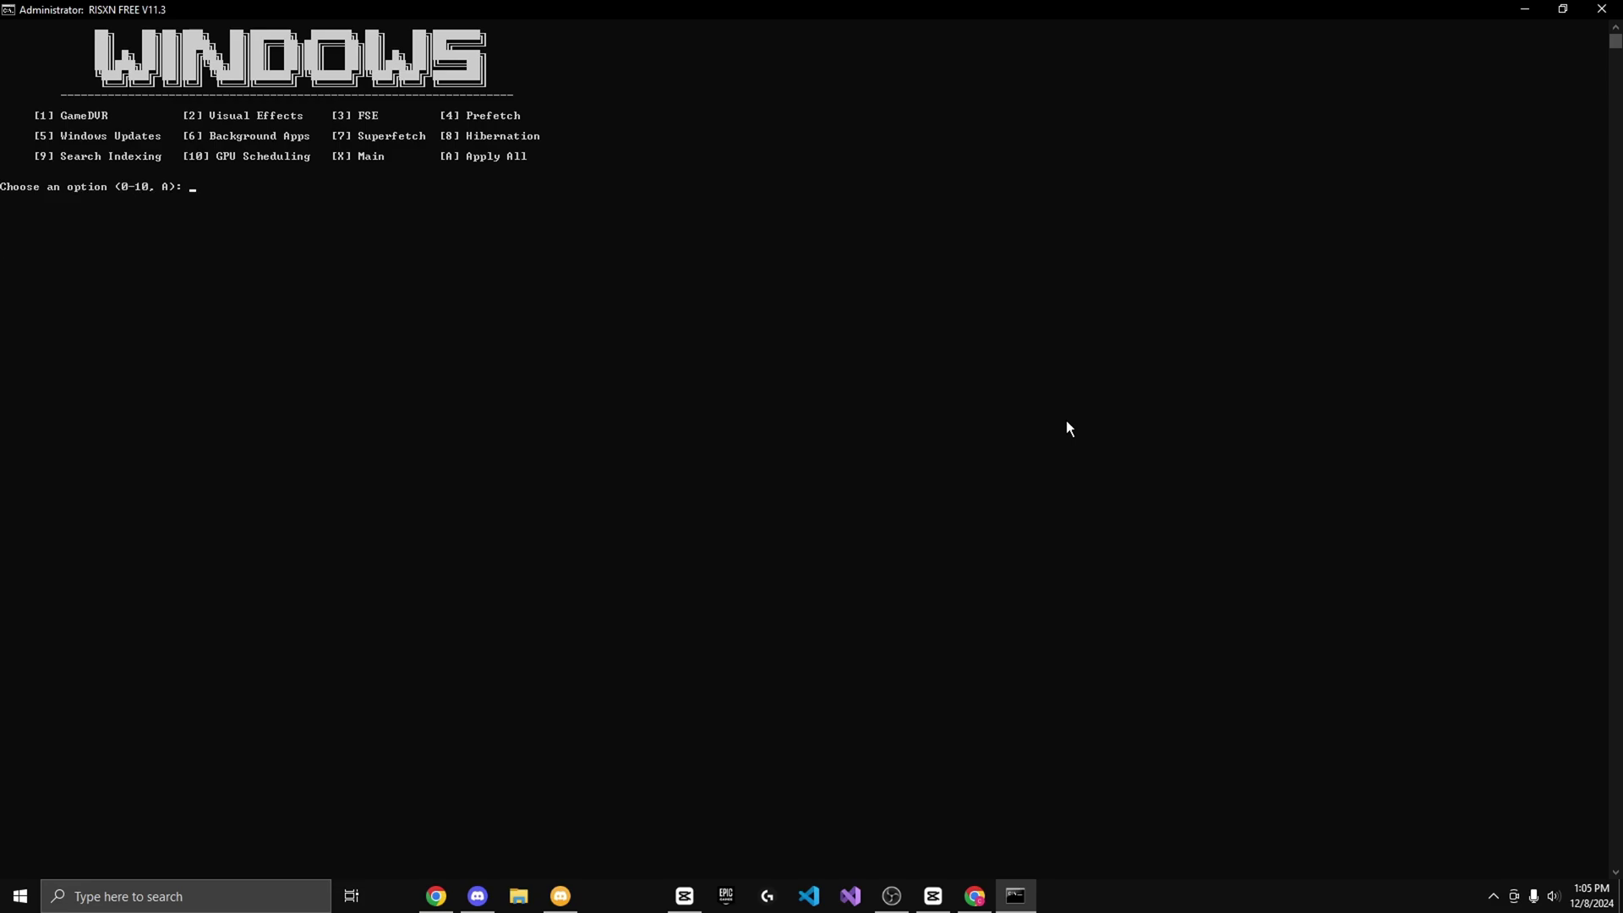
text(X)
key(Return)
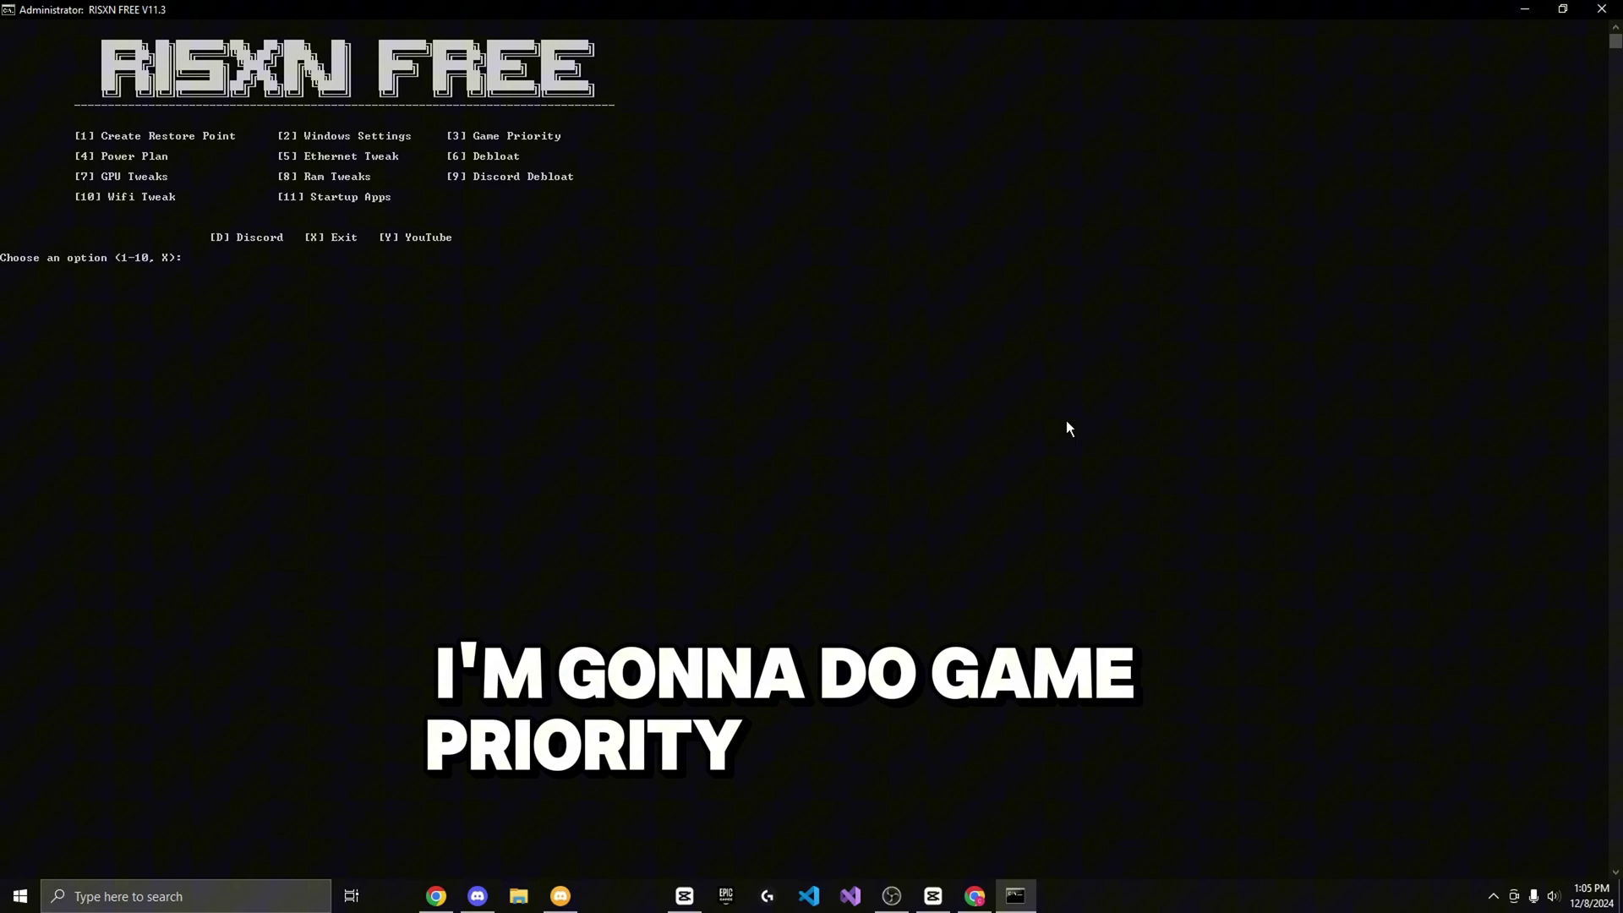
Step: Set the game priority for Fortnite and return to the main menu
text(3)
key(Return)
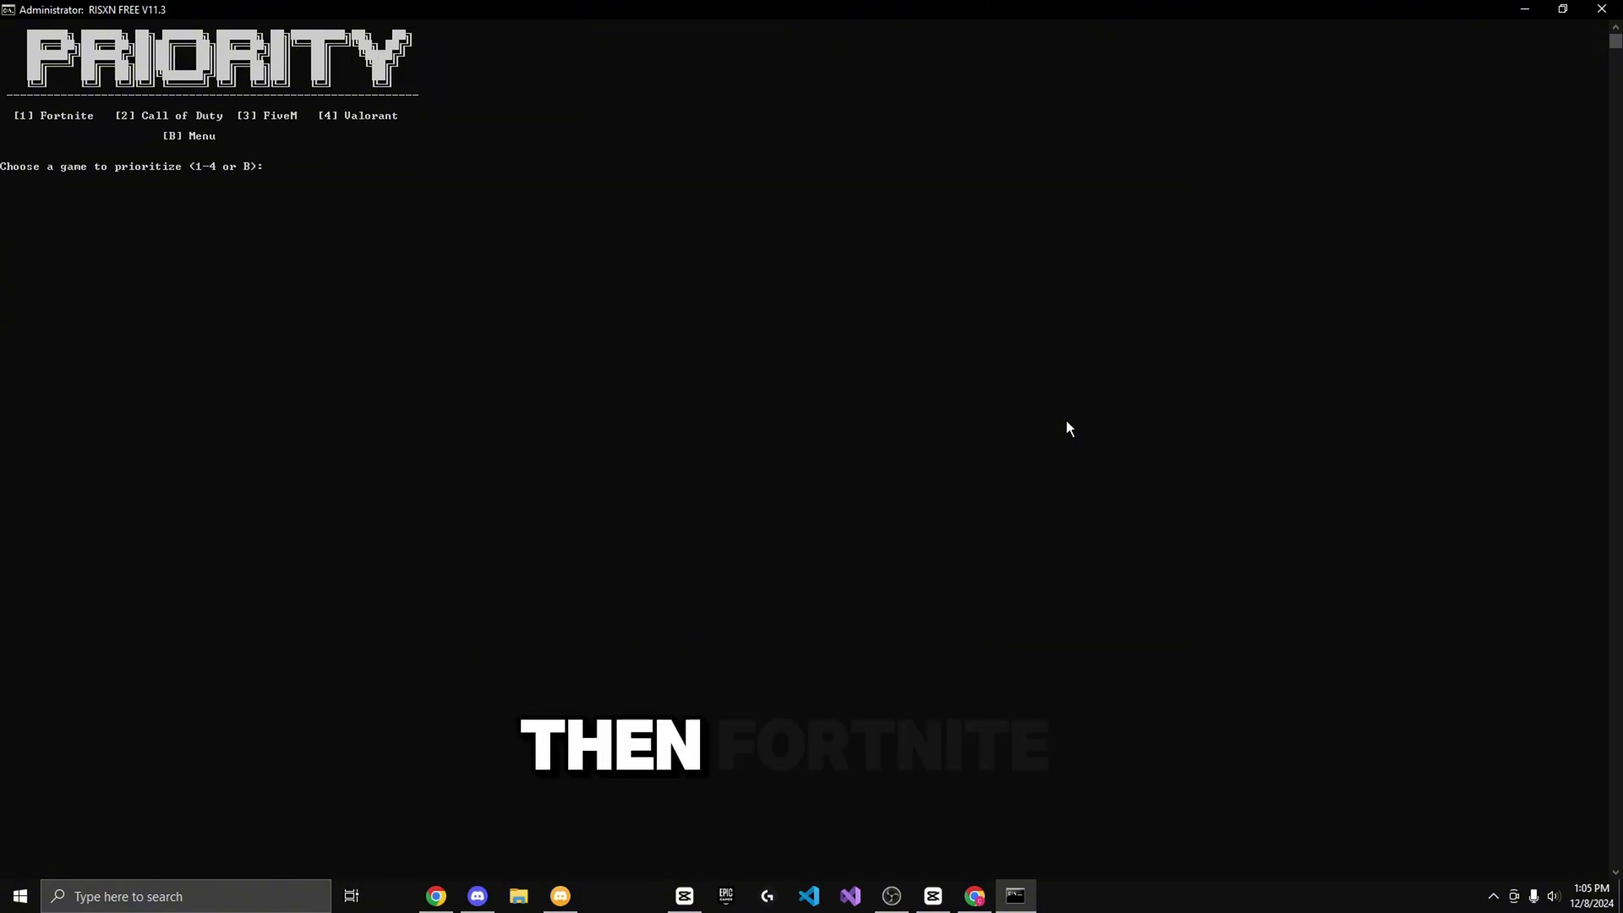
text(1)
key(Return)
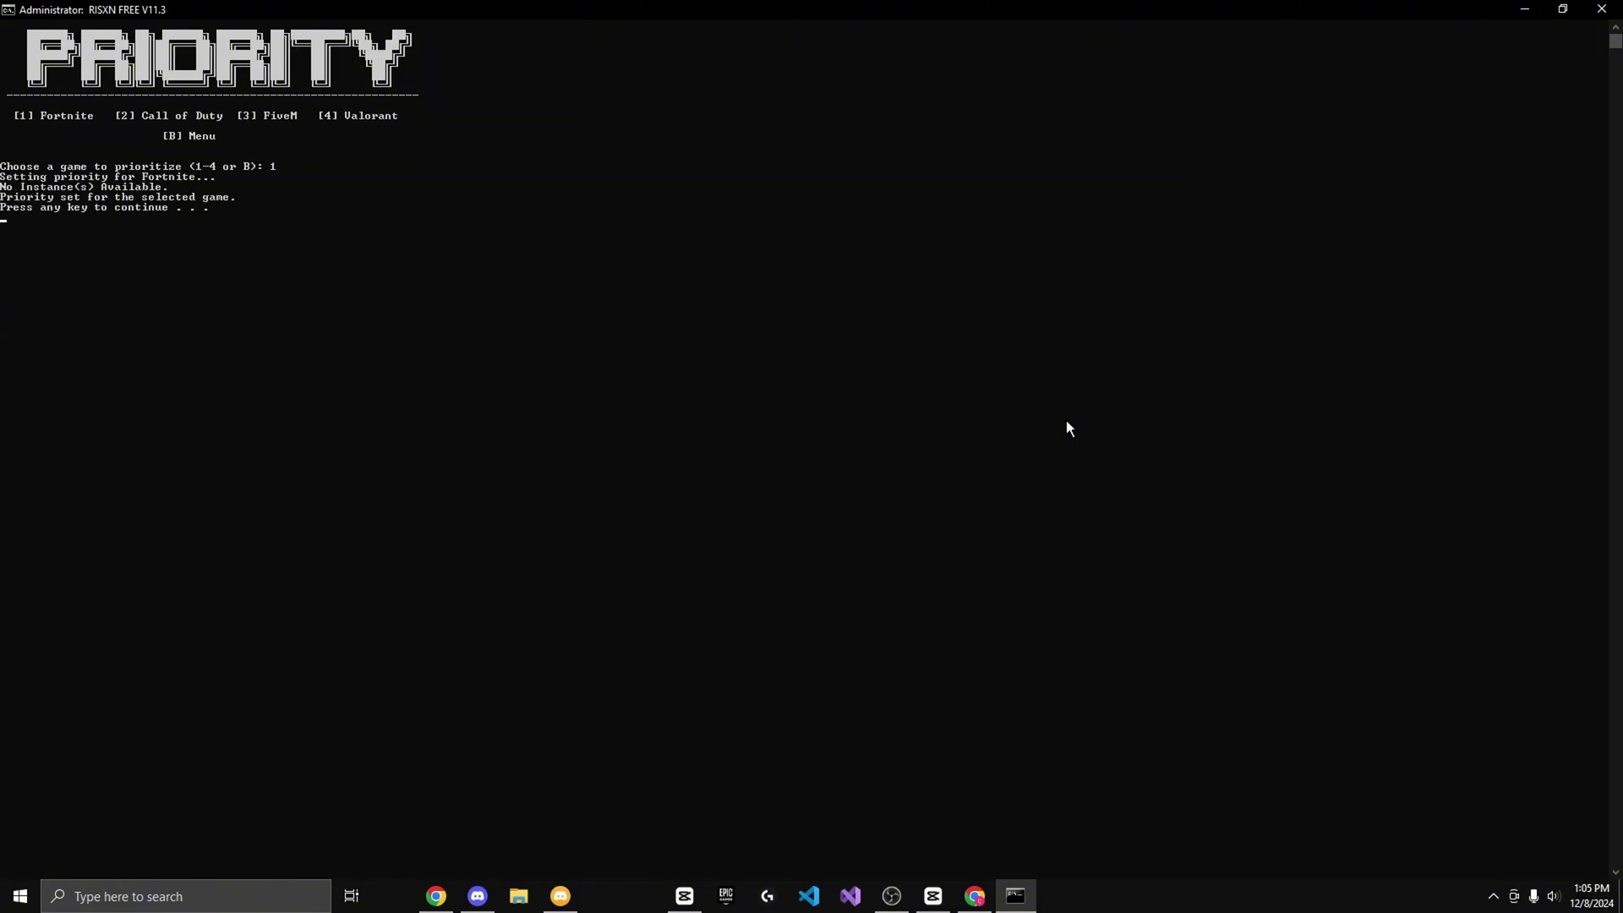
key(Return)
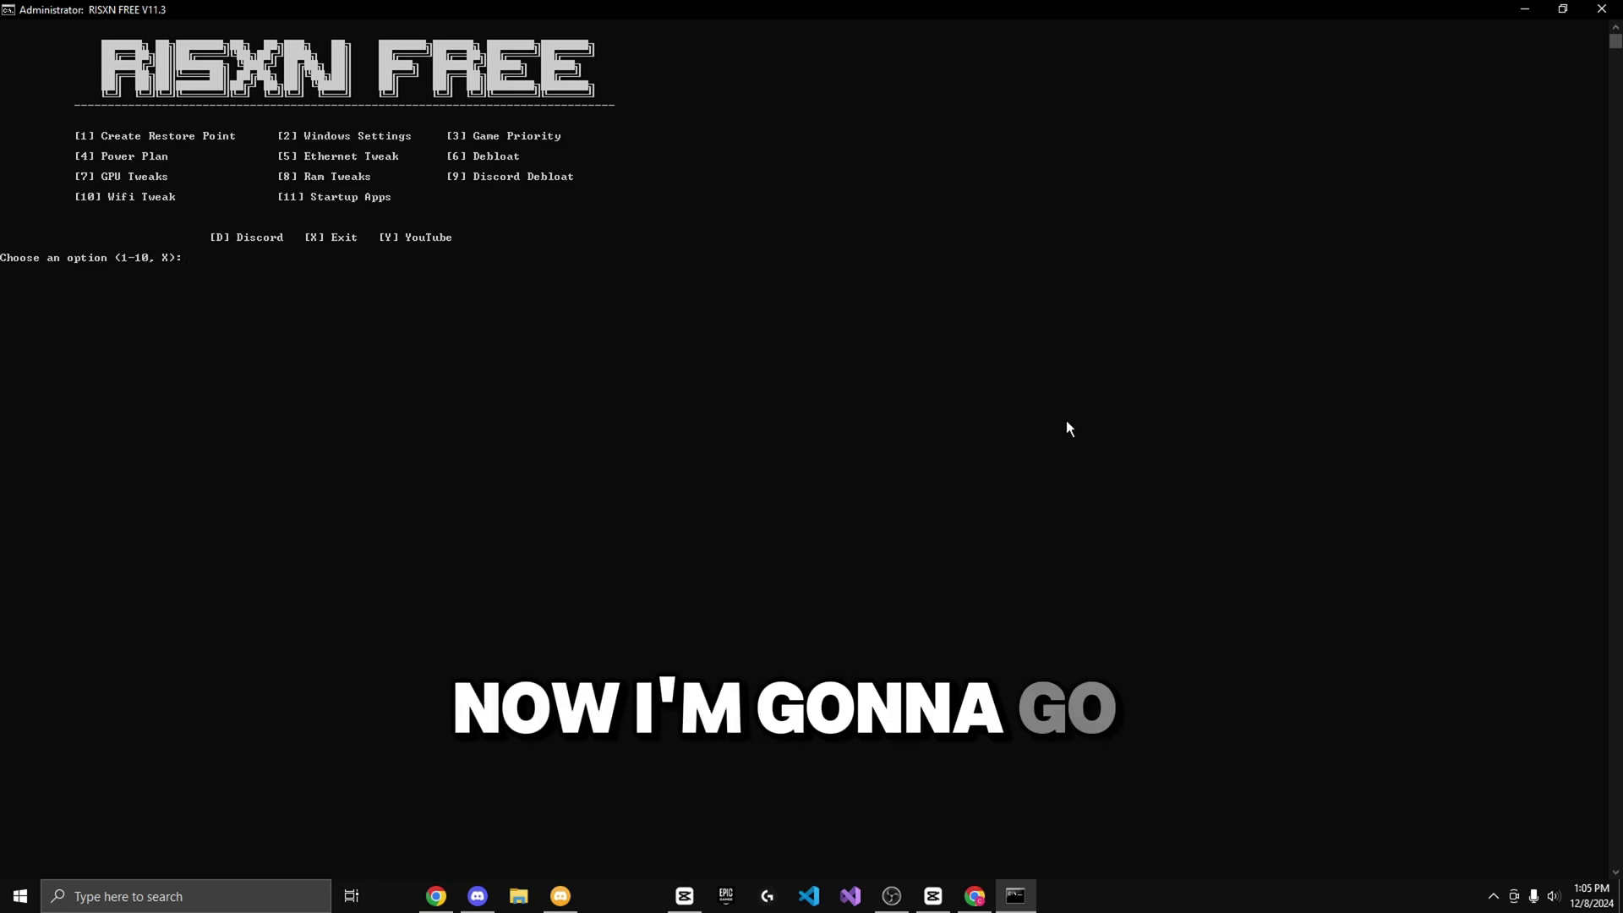
Step: View the Power Plan options and return to the main menu
text(4)
key(Return)
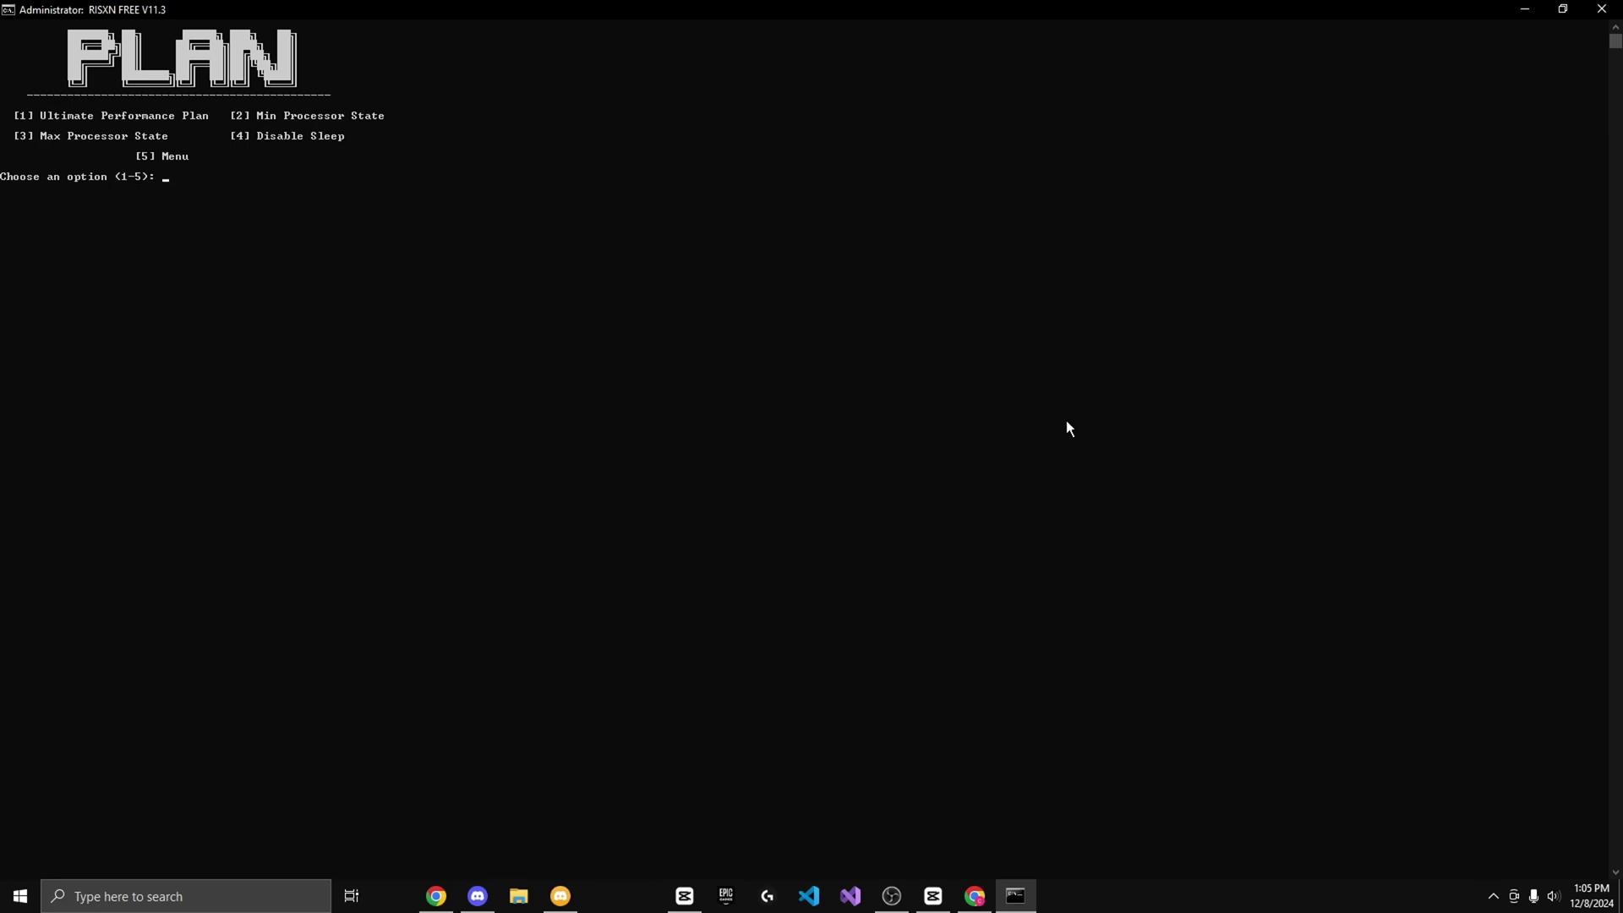
text(5)
key(Return)
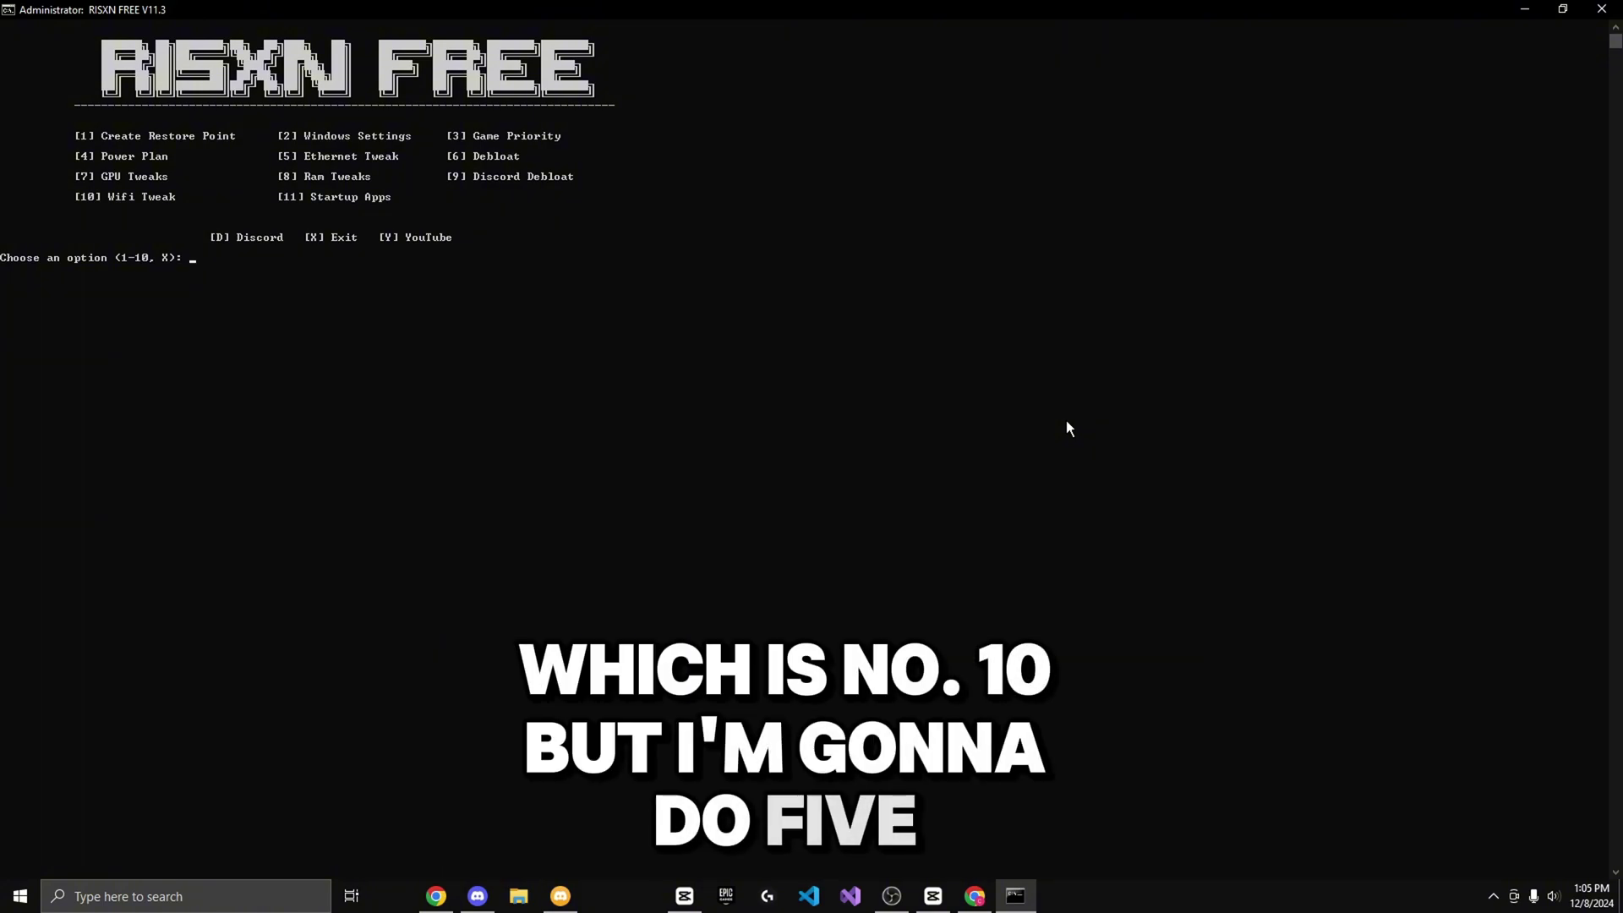
Step: Apply the Ethernet Tweak and return to the main menu
text(5)
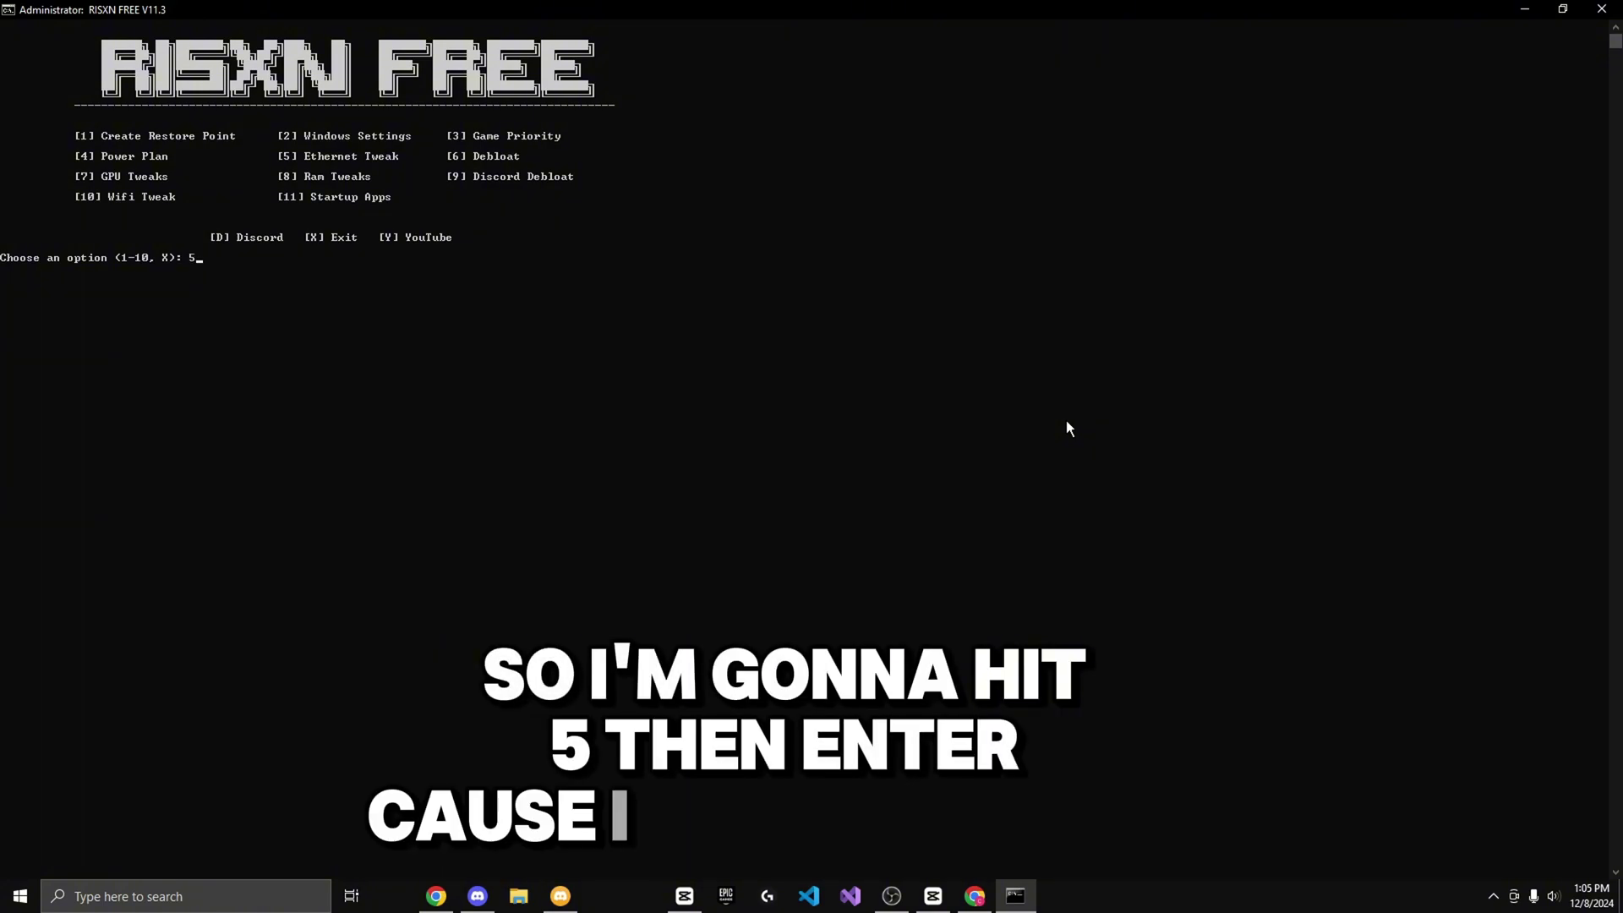
key(Return)
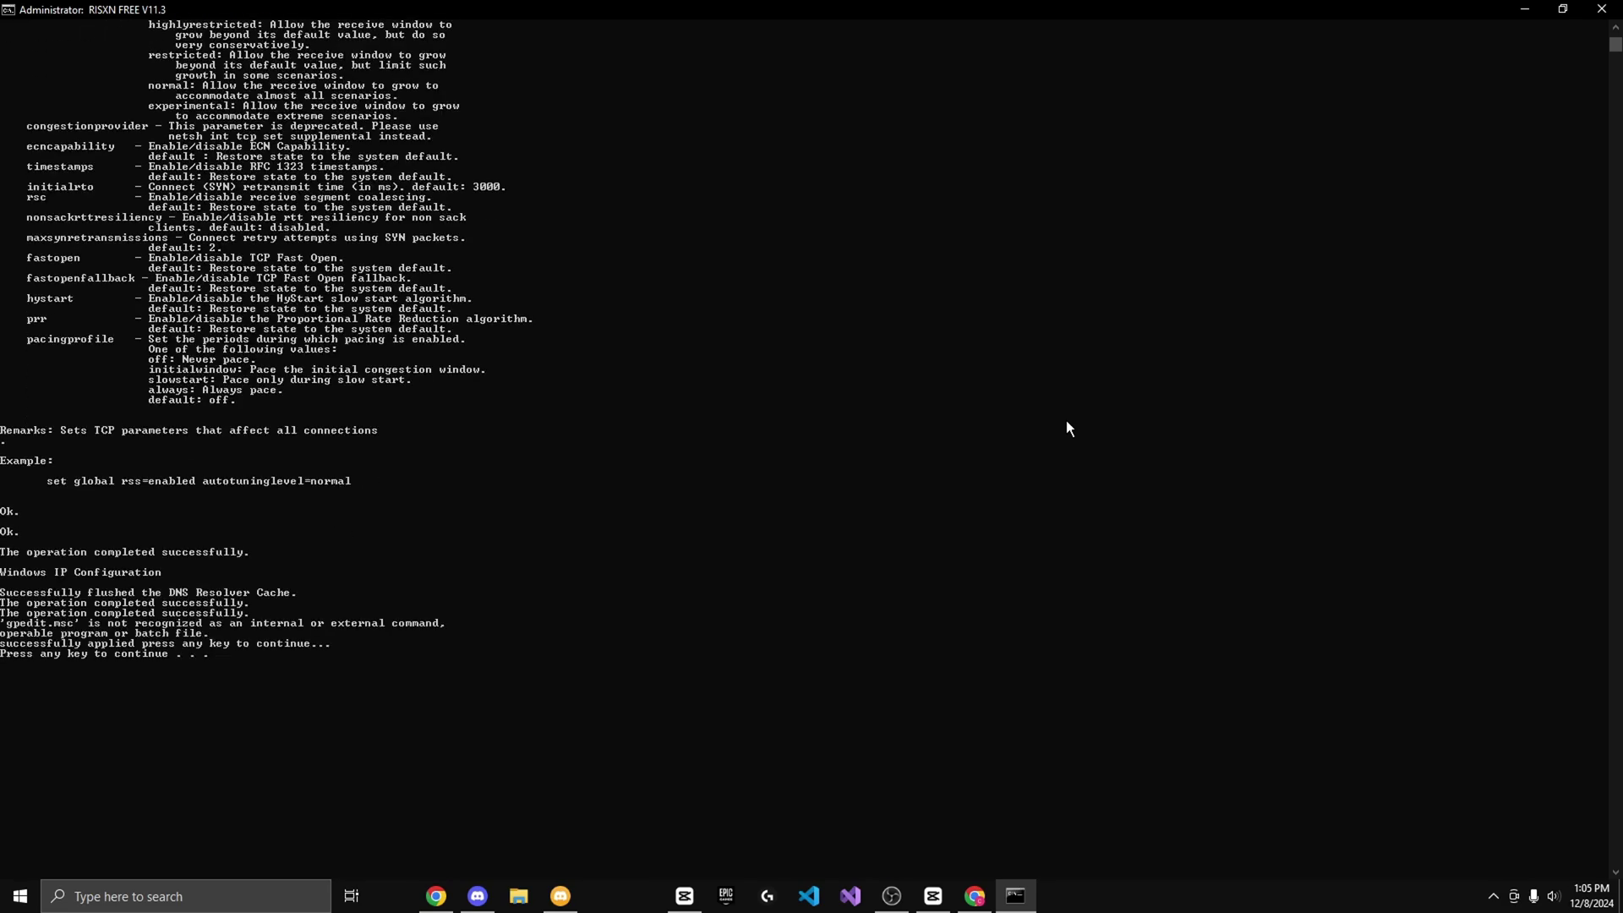
key(Return)
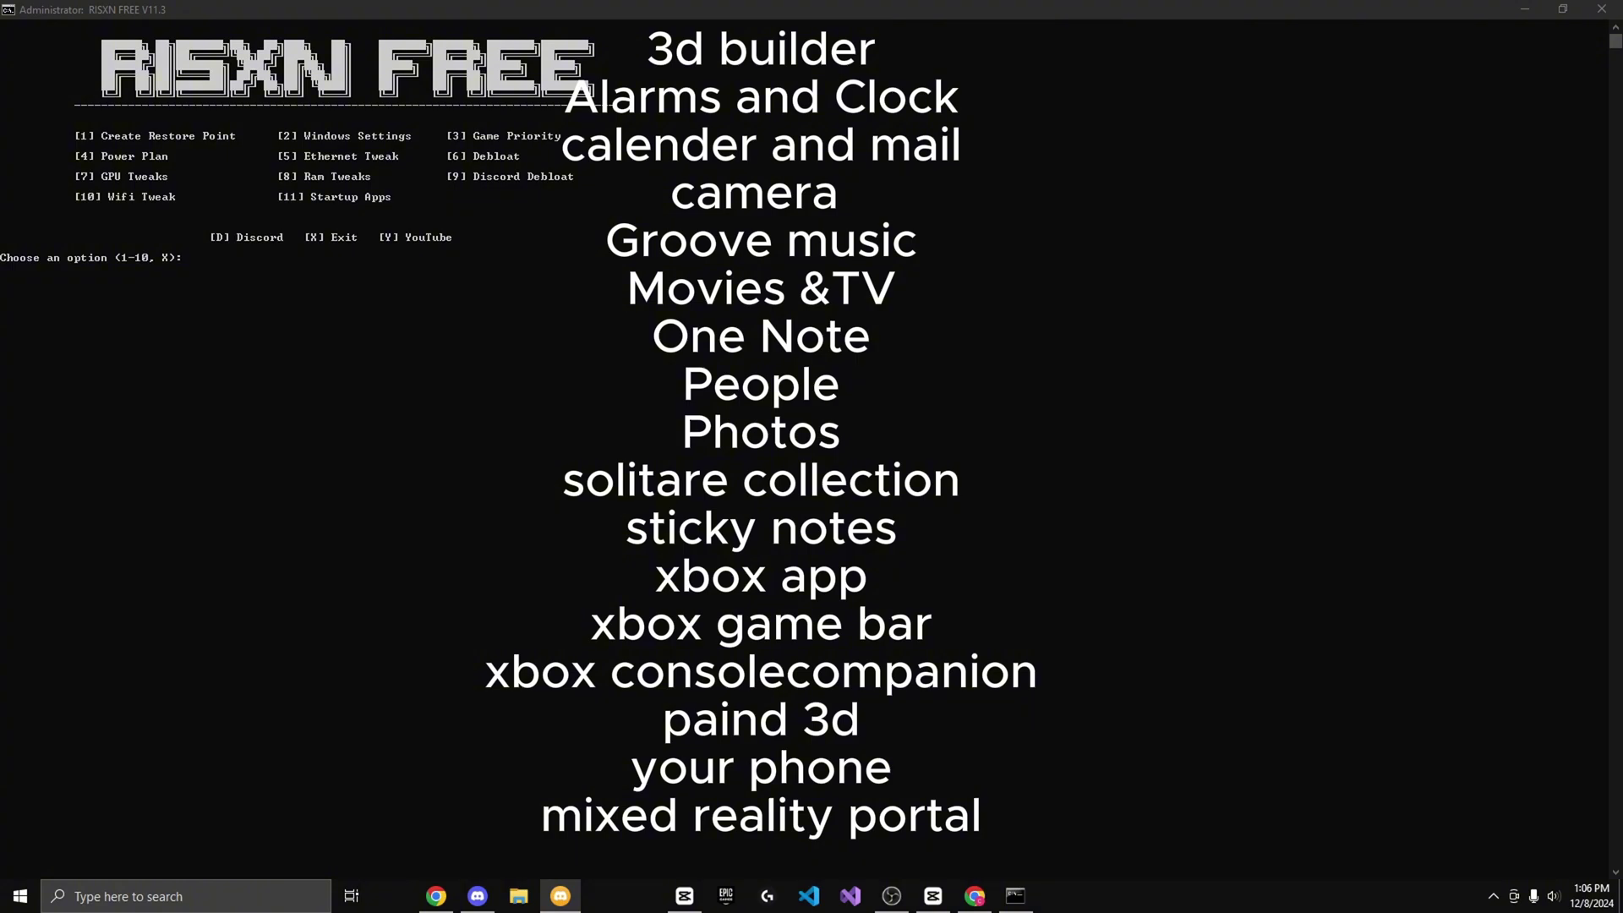
Step: Open the script's GPU Tweaks section
click(757, 276)
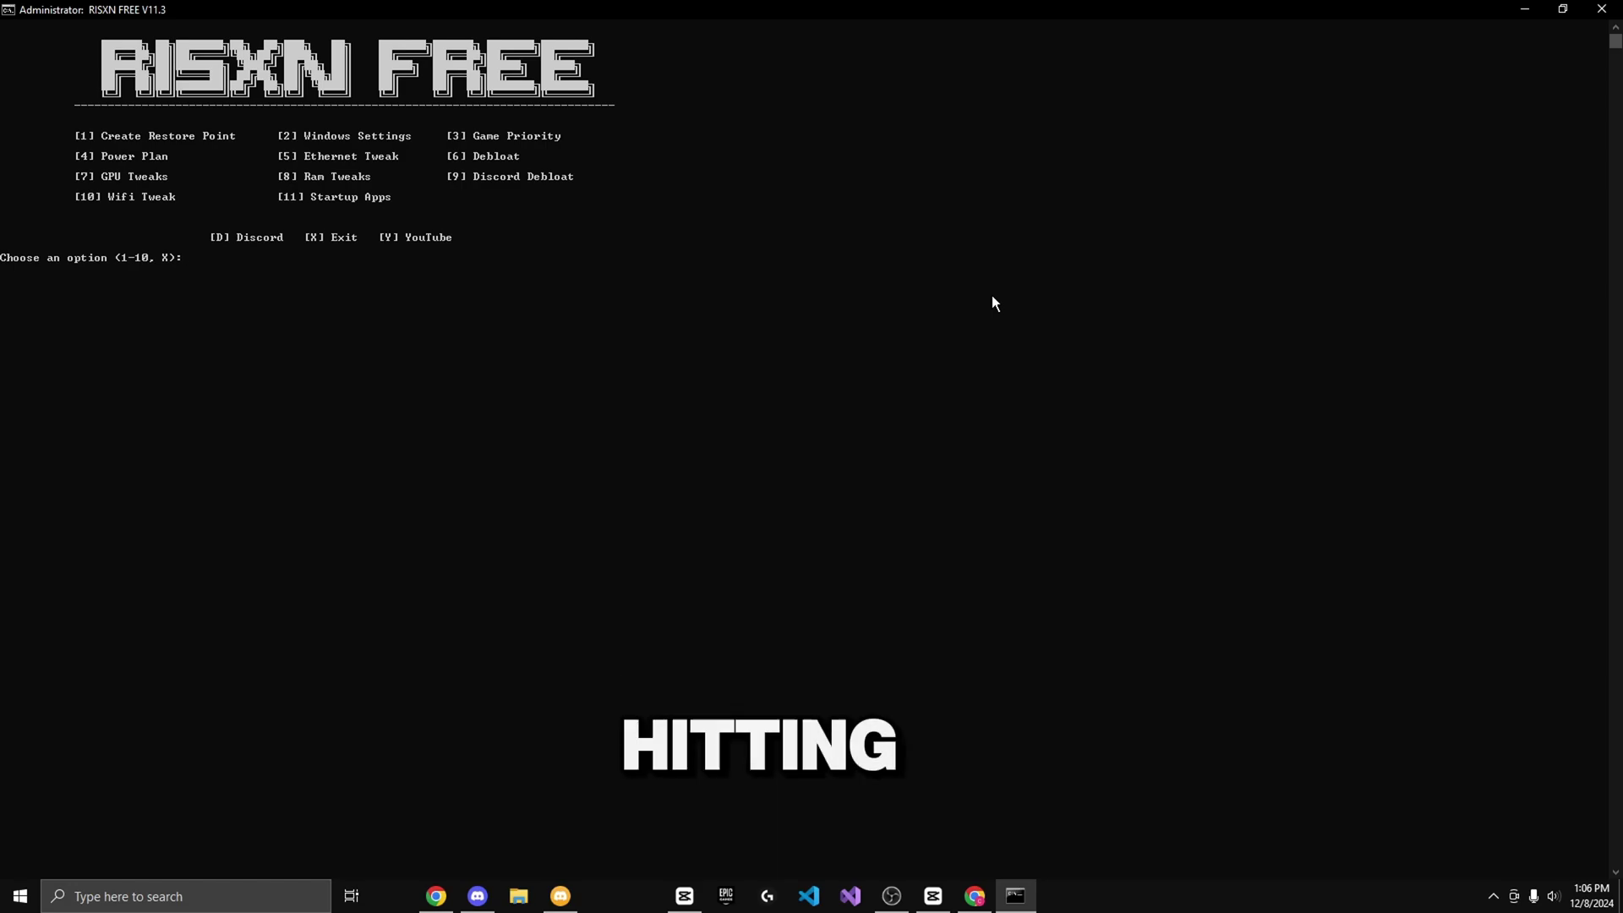
text(7)
key(Return)
Step: Check the graphics card model on Task Manager's performance page and return to the script window
right_click(1144, 903)
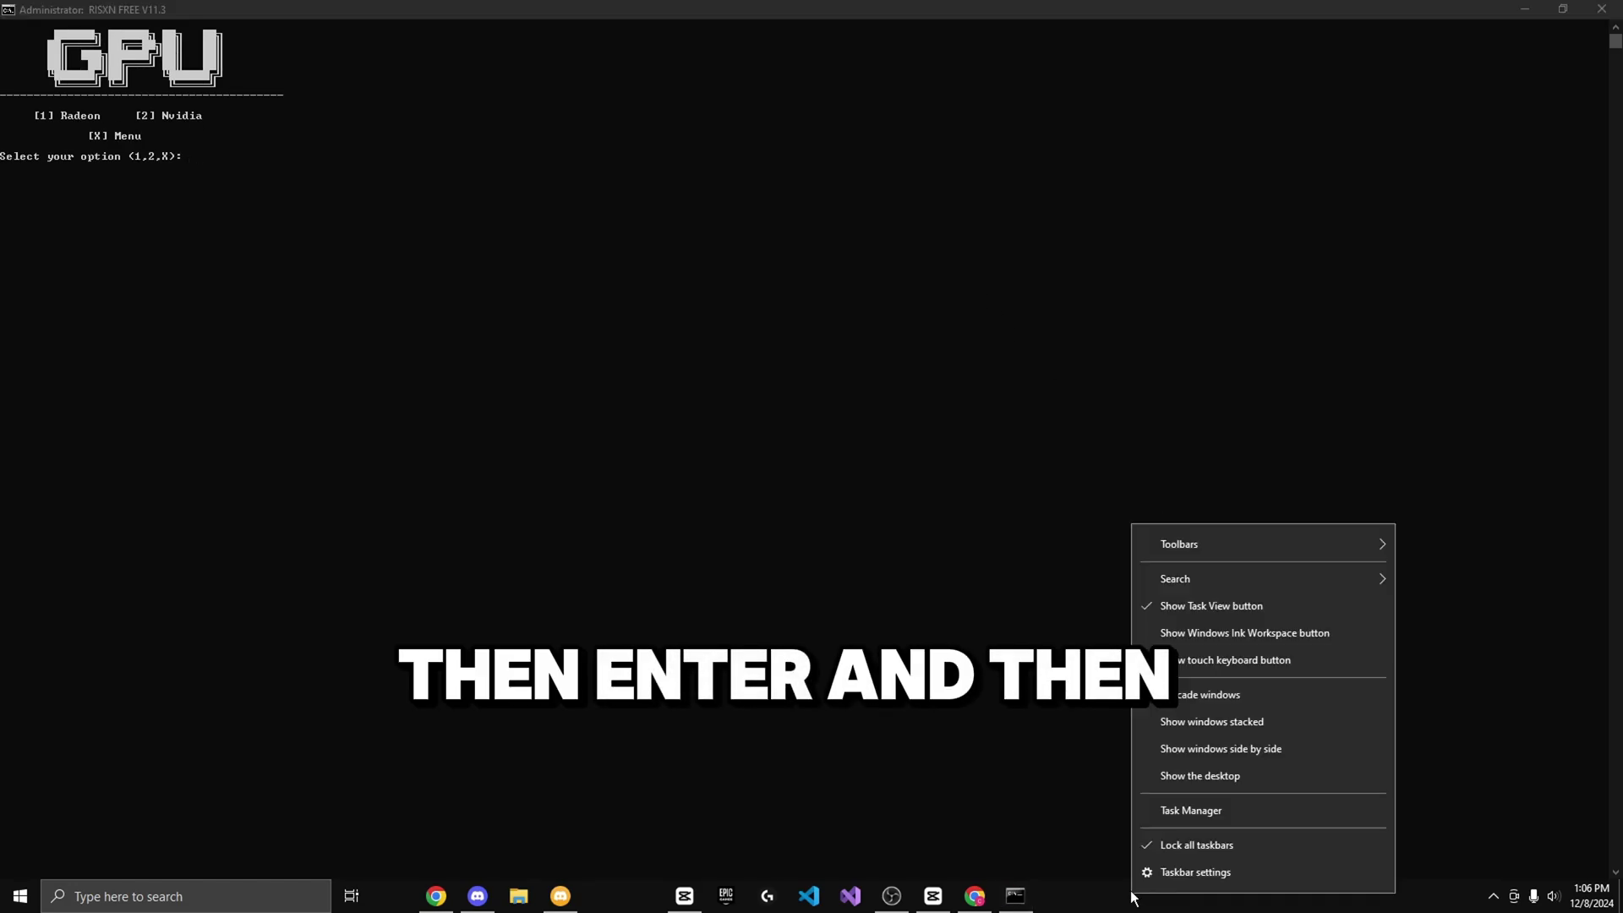
click(1191, 813)
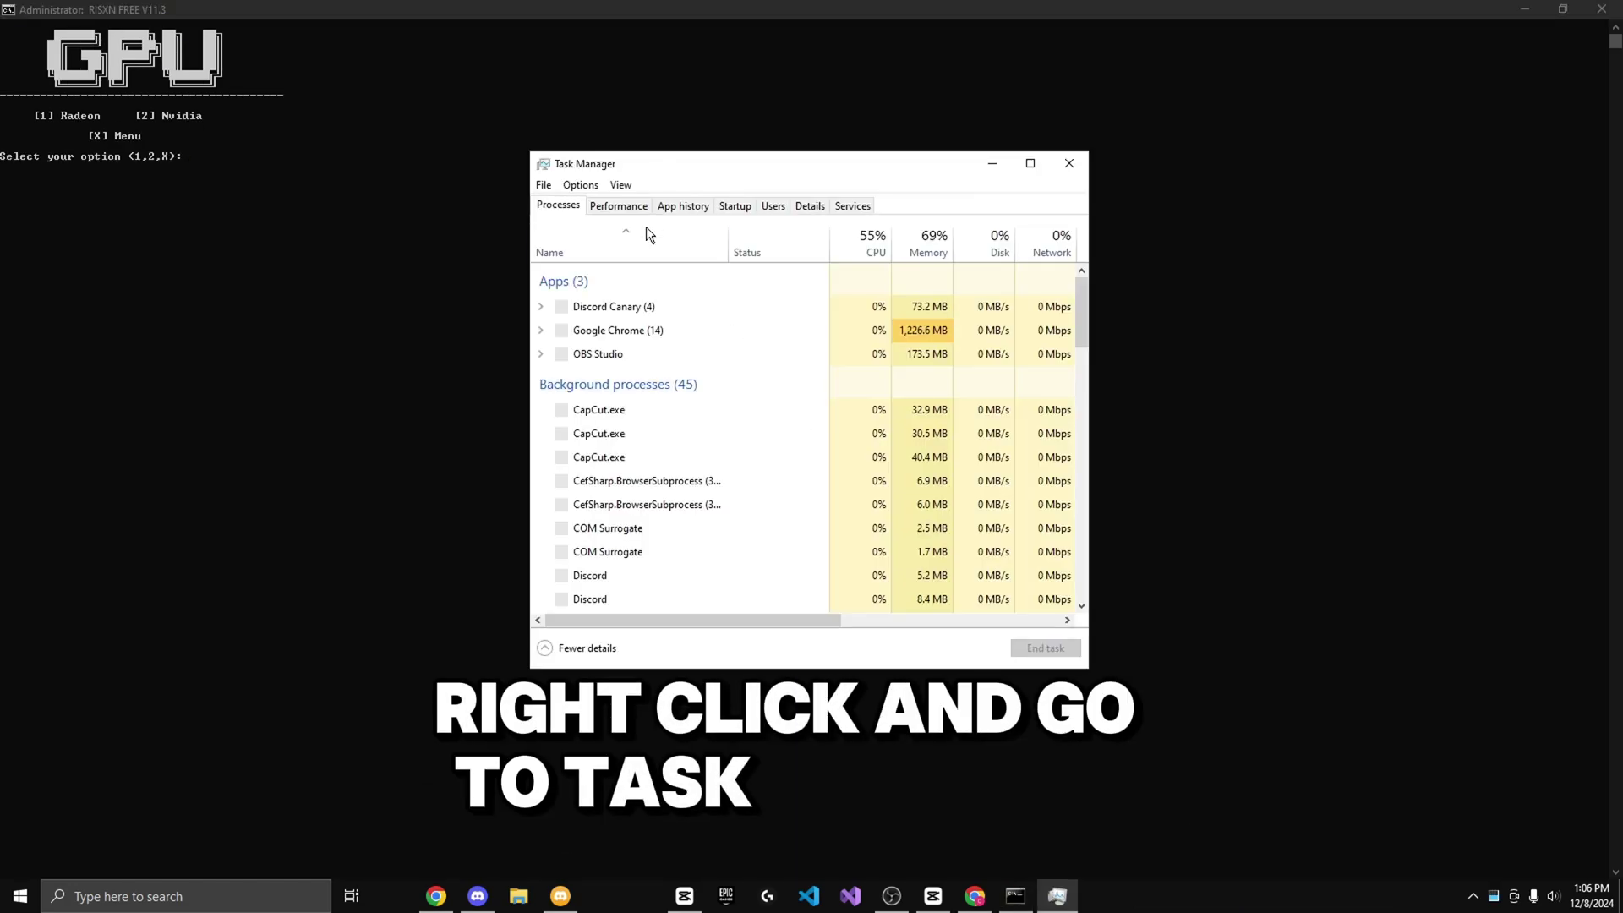
click(629, 204)
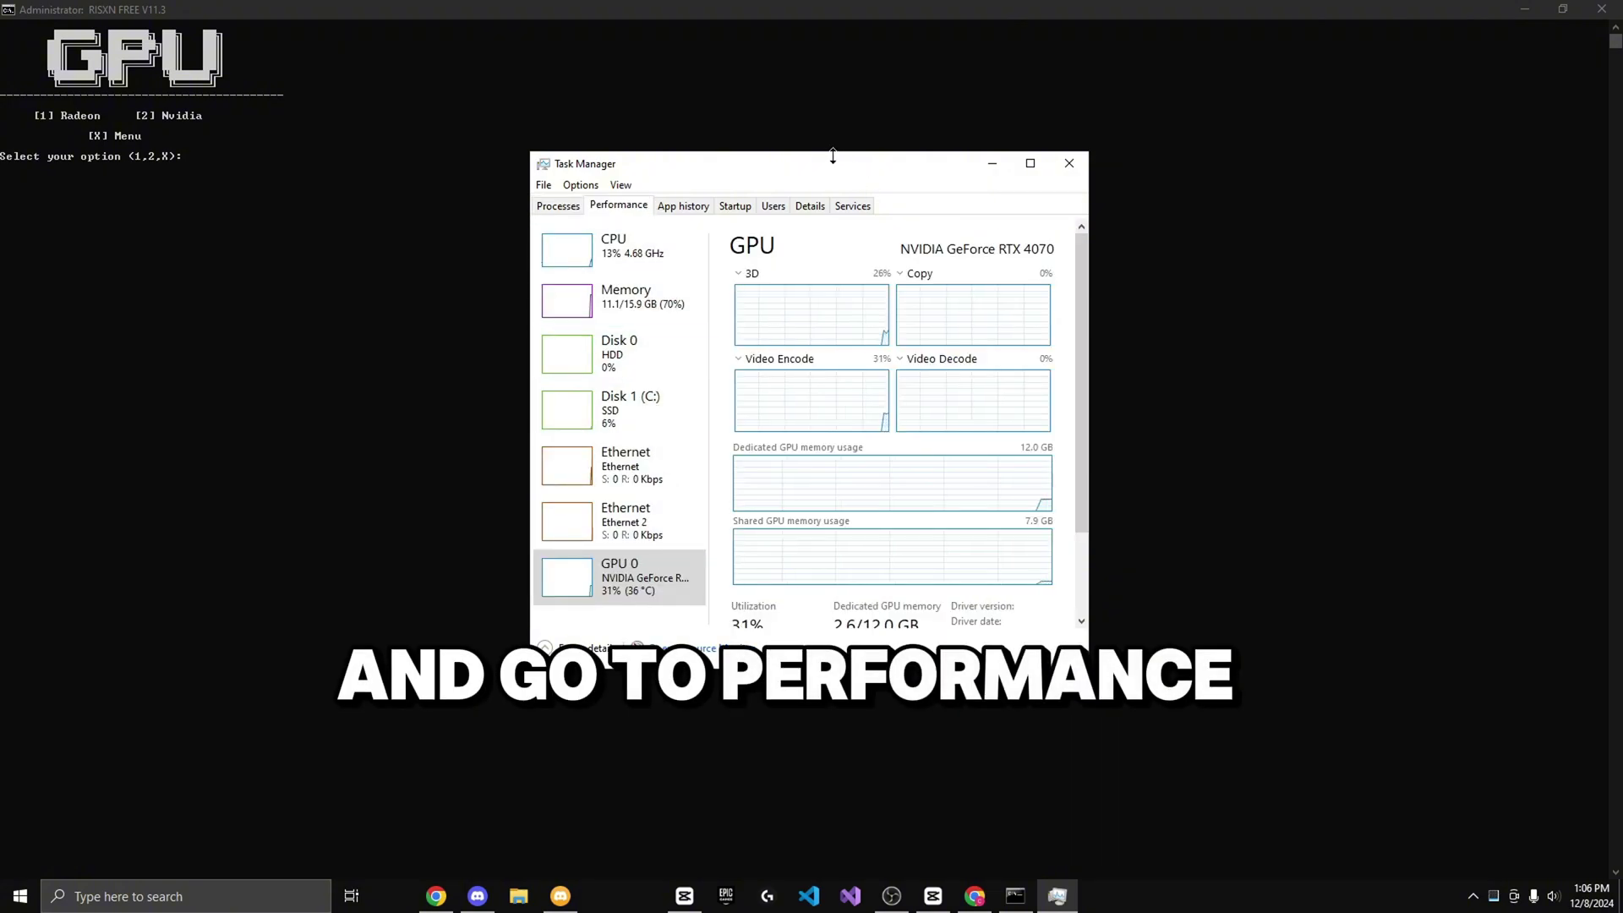
drag(823, 162, 879, 160)
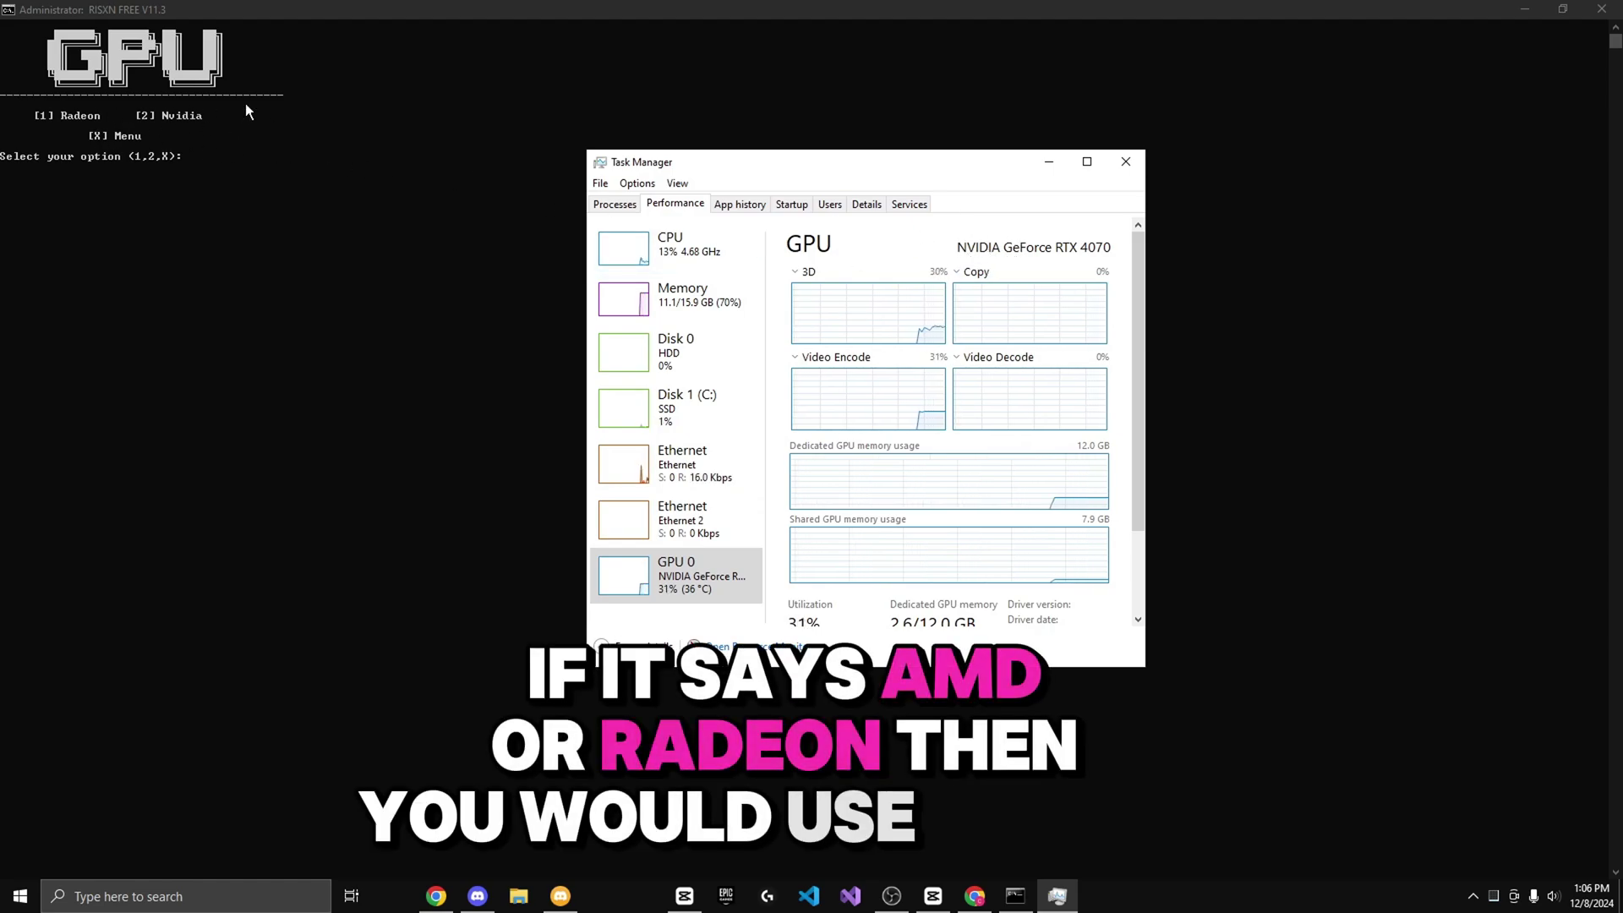
click(848, 134)
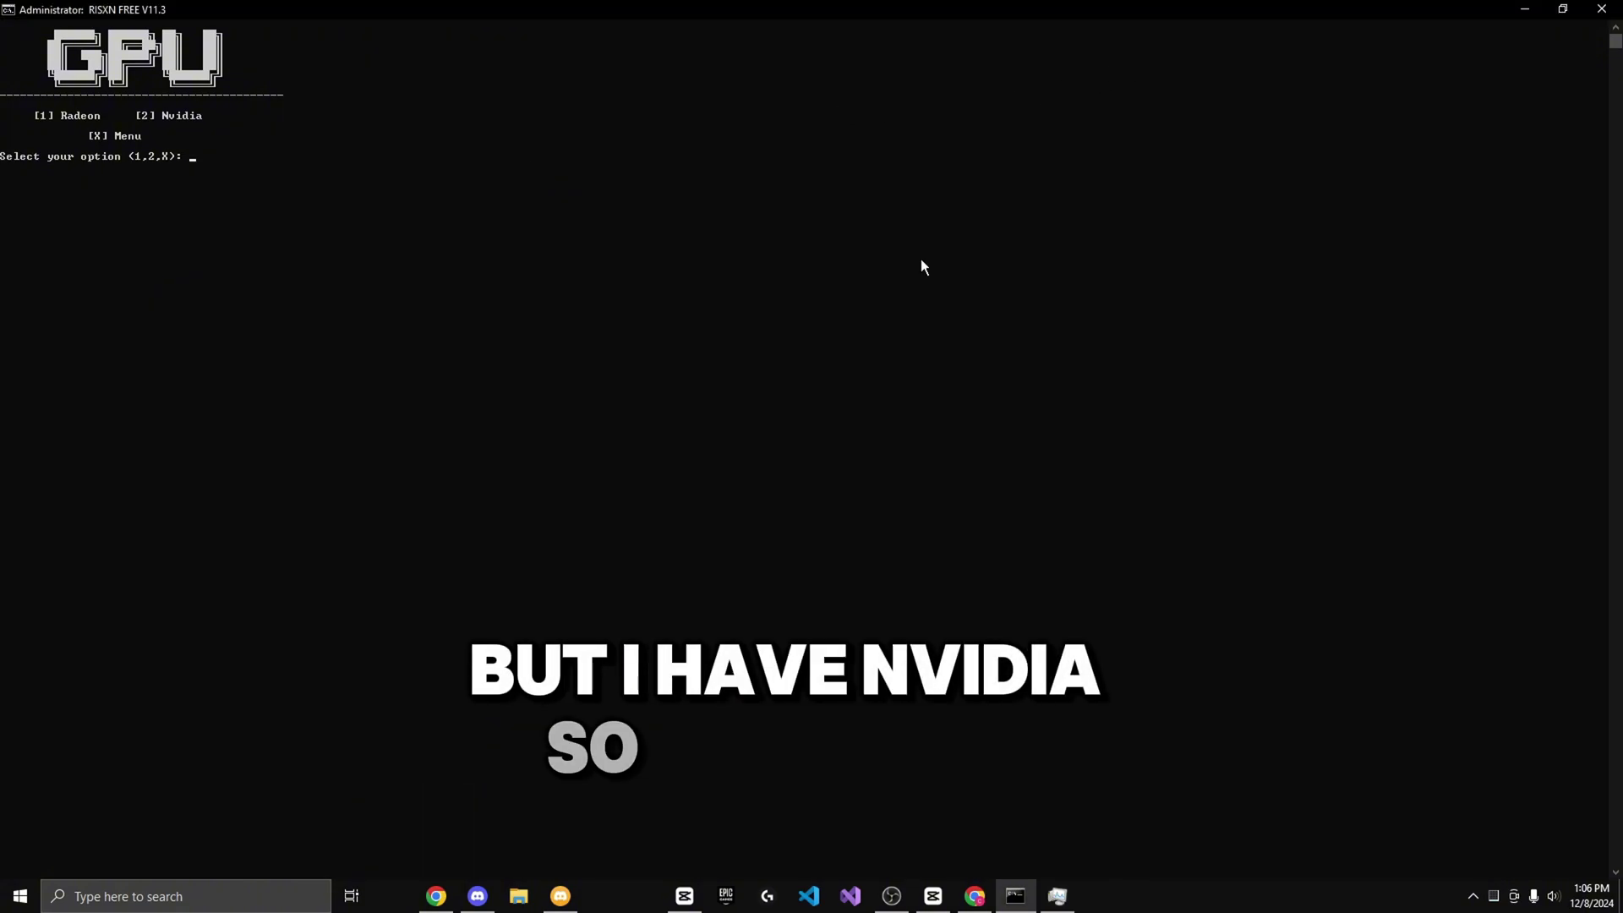
Step: Apply all the Nvidia GPU tweaks and return to the main menu
text(2)
key(Return)
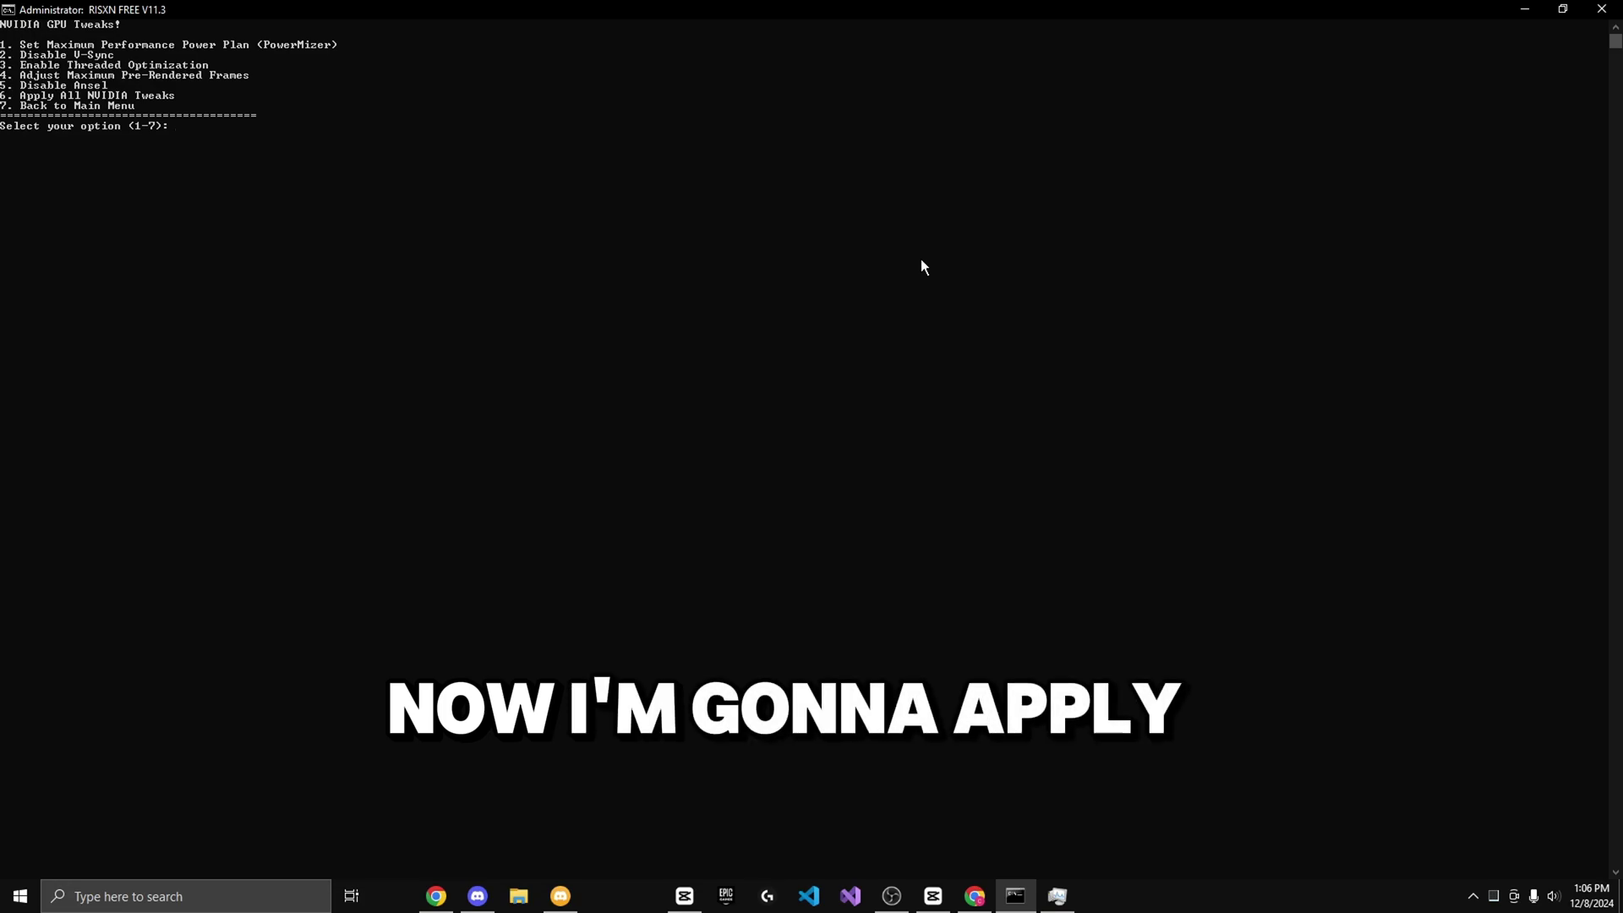
text(6)
key(Return)
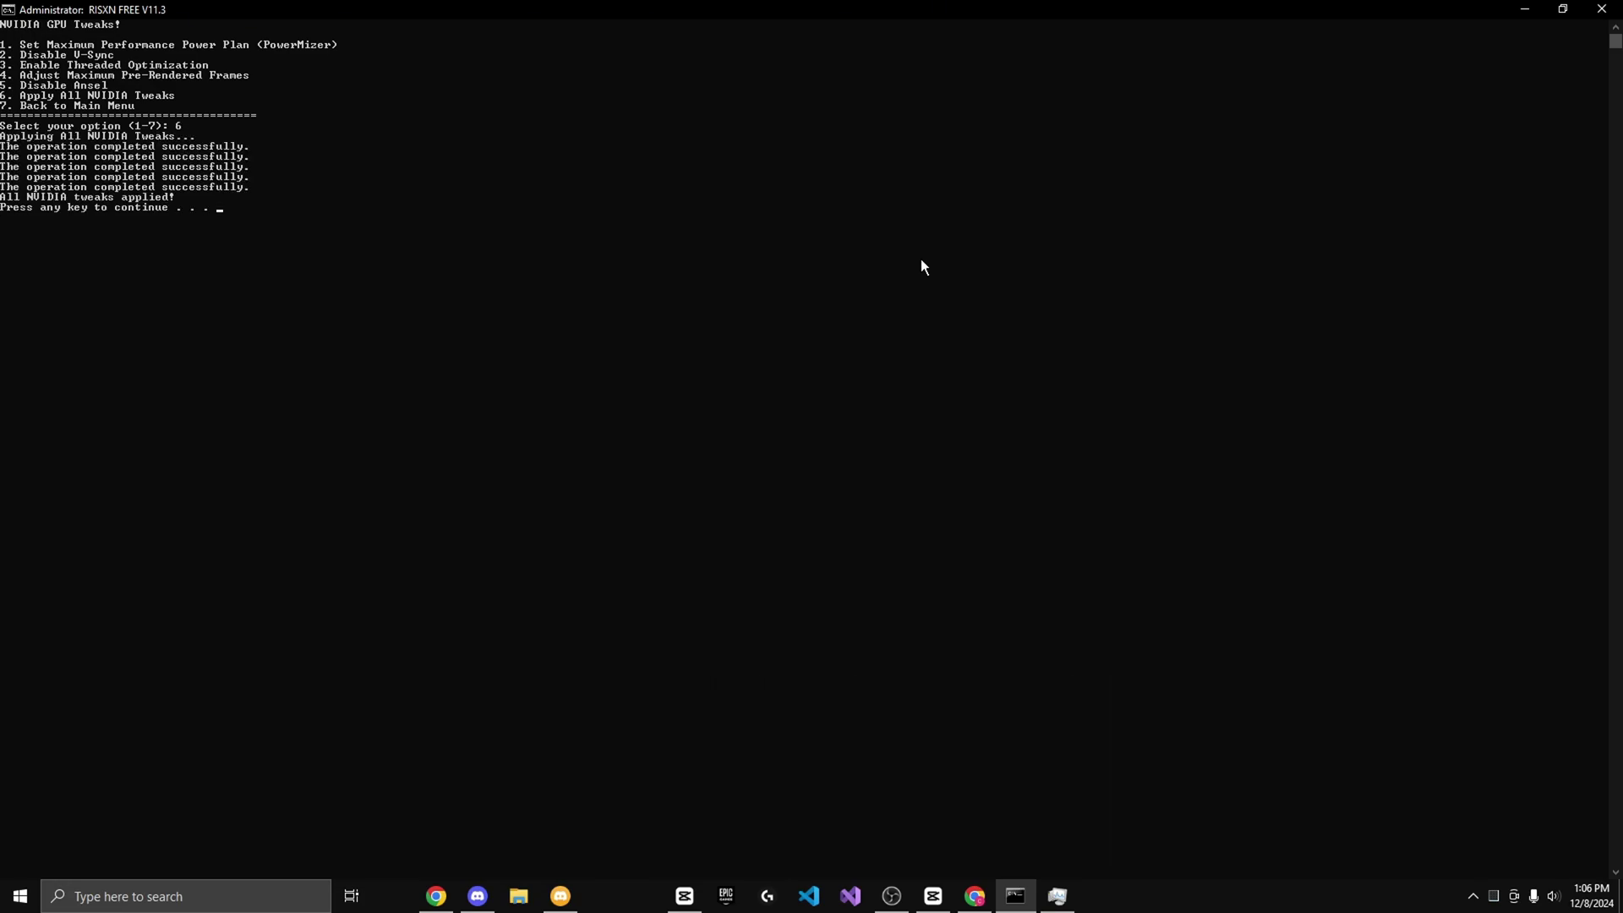
key(Return)
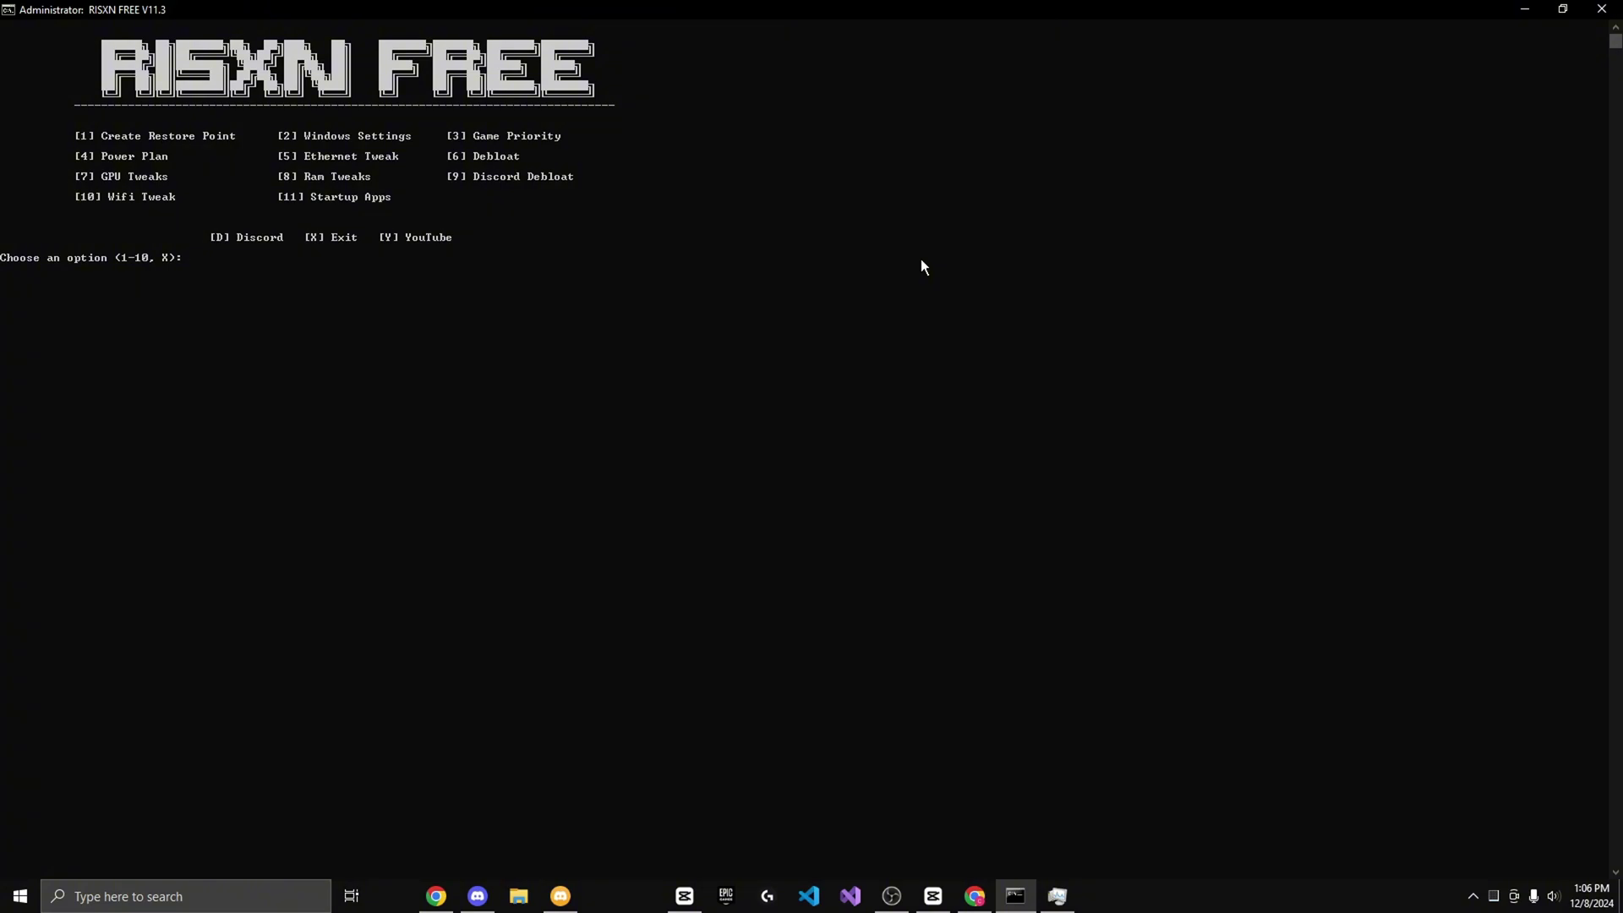
Step: Apply all the optimizations in the RAM Tweaks section and return to the main menu
text(8)
key(Return)
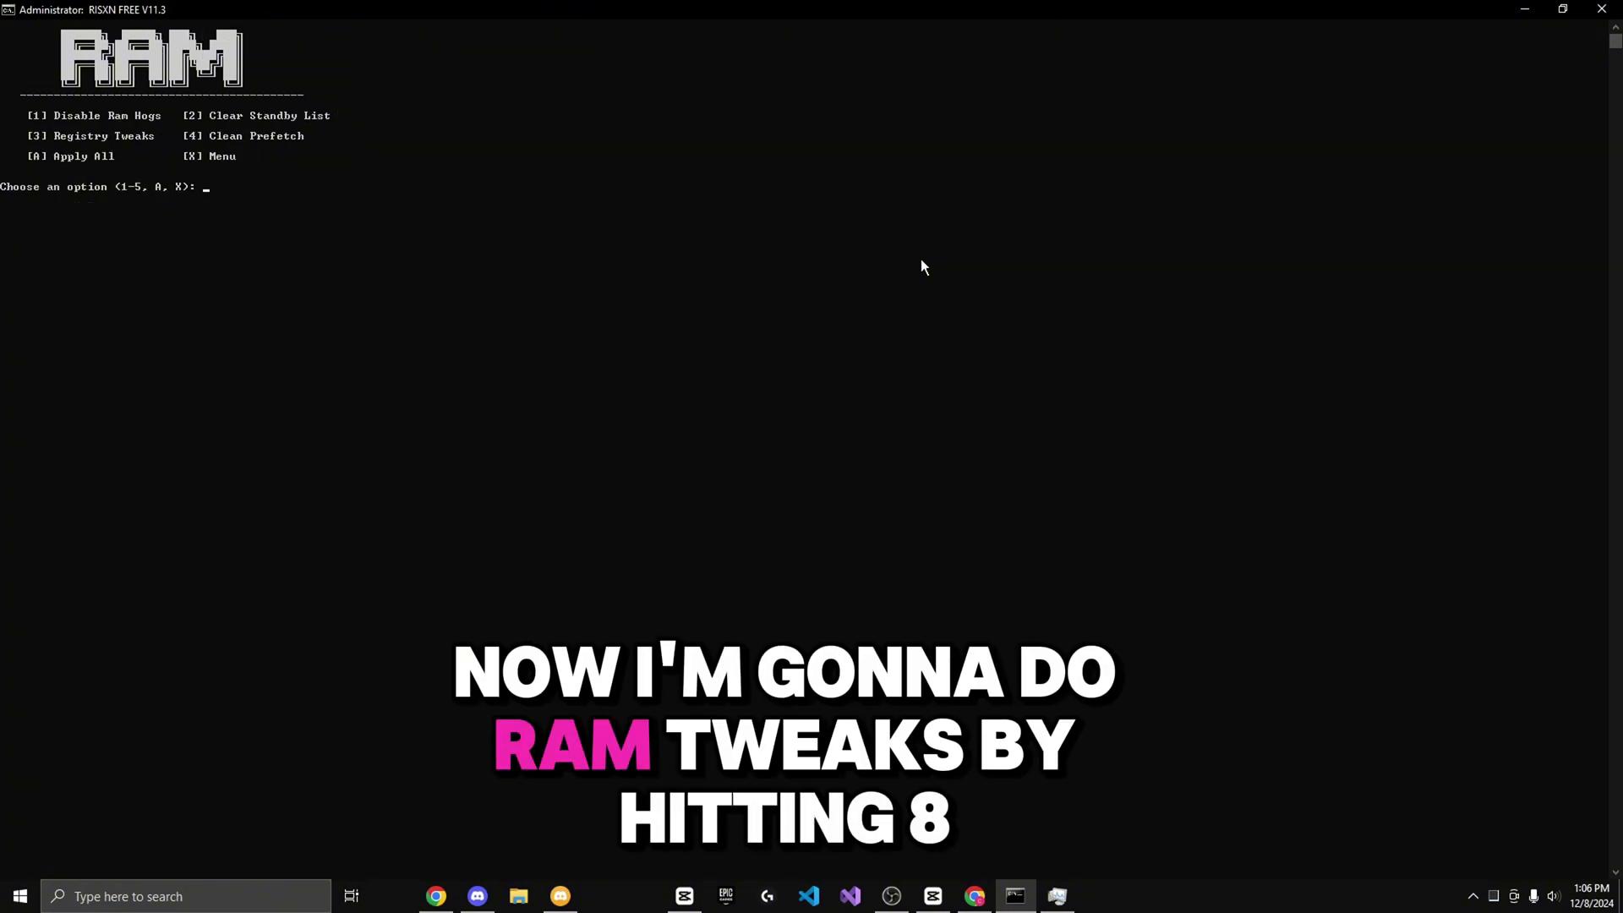
text(A)
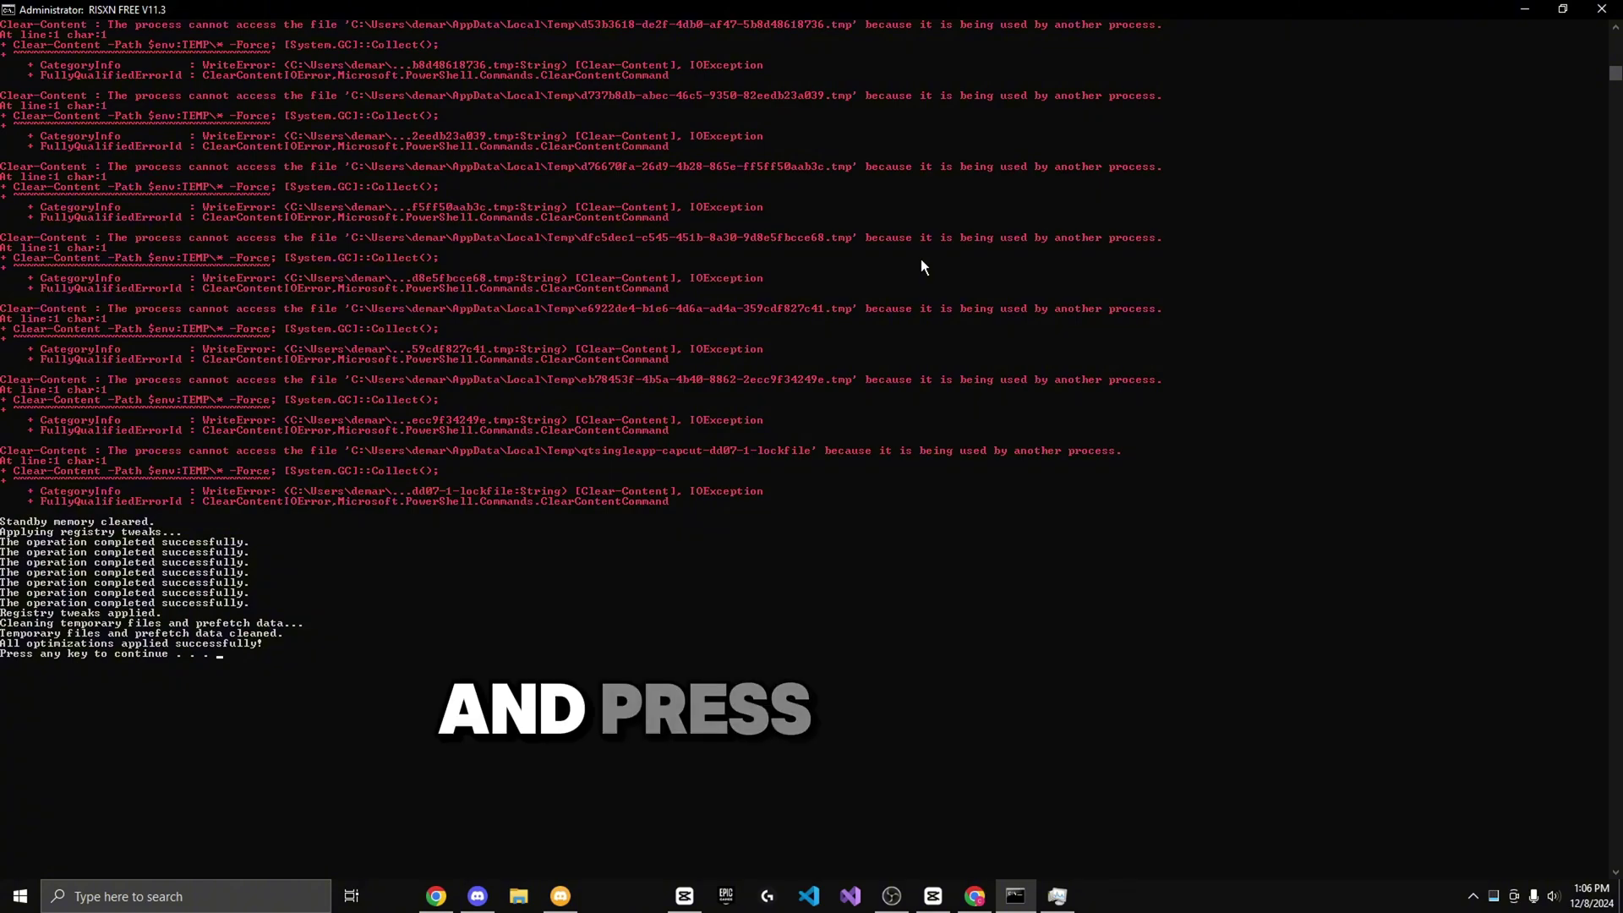
key(Return)
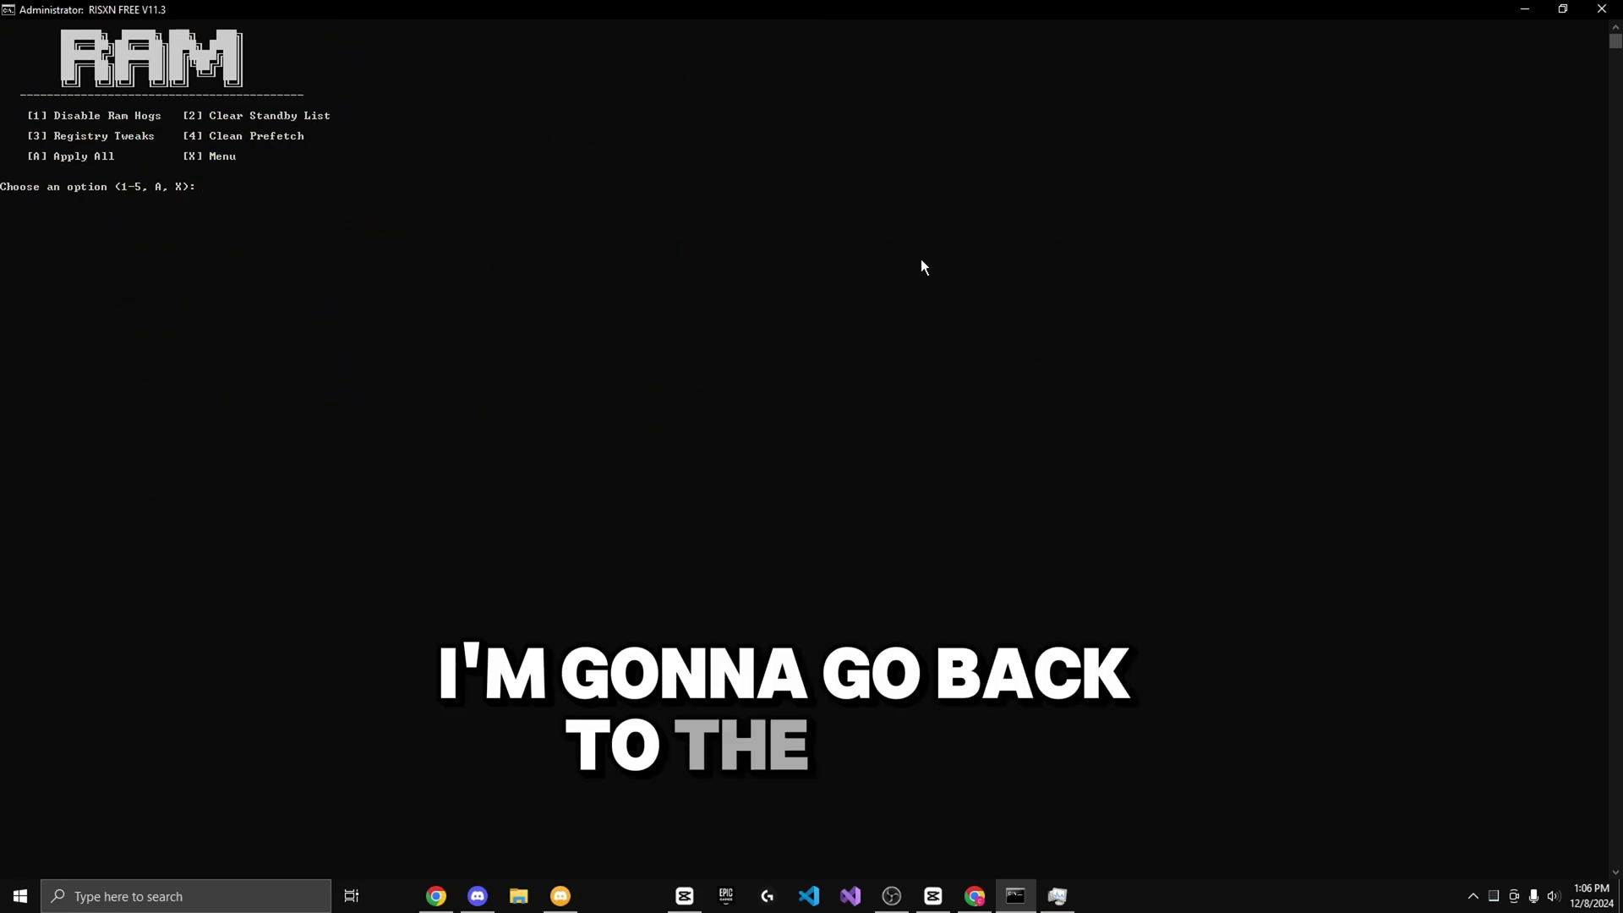
text(x)
key(Return)
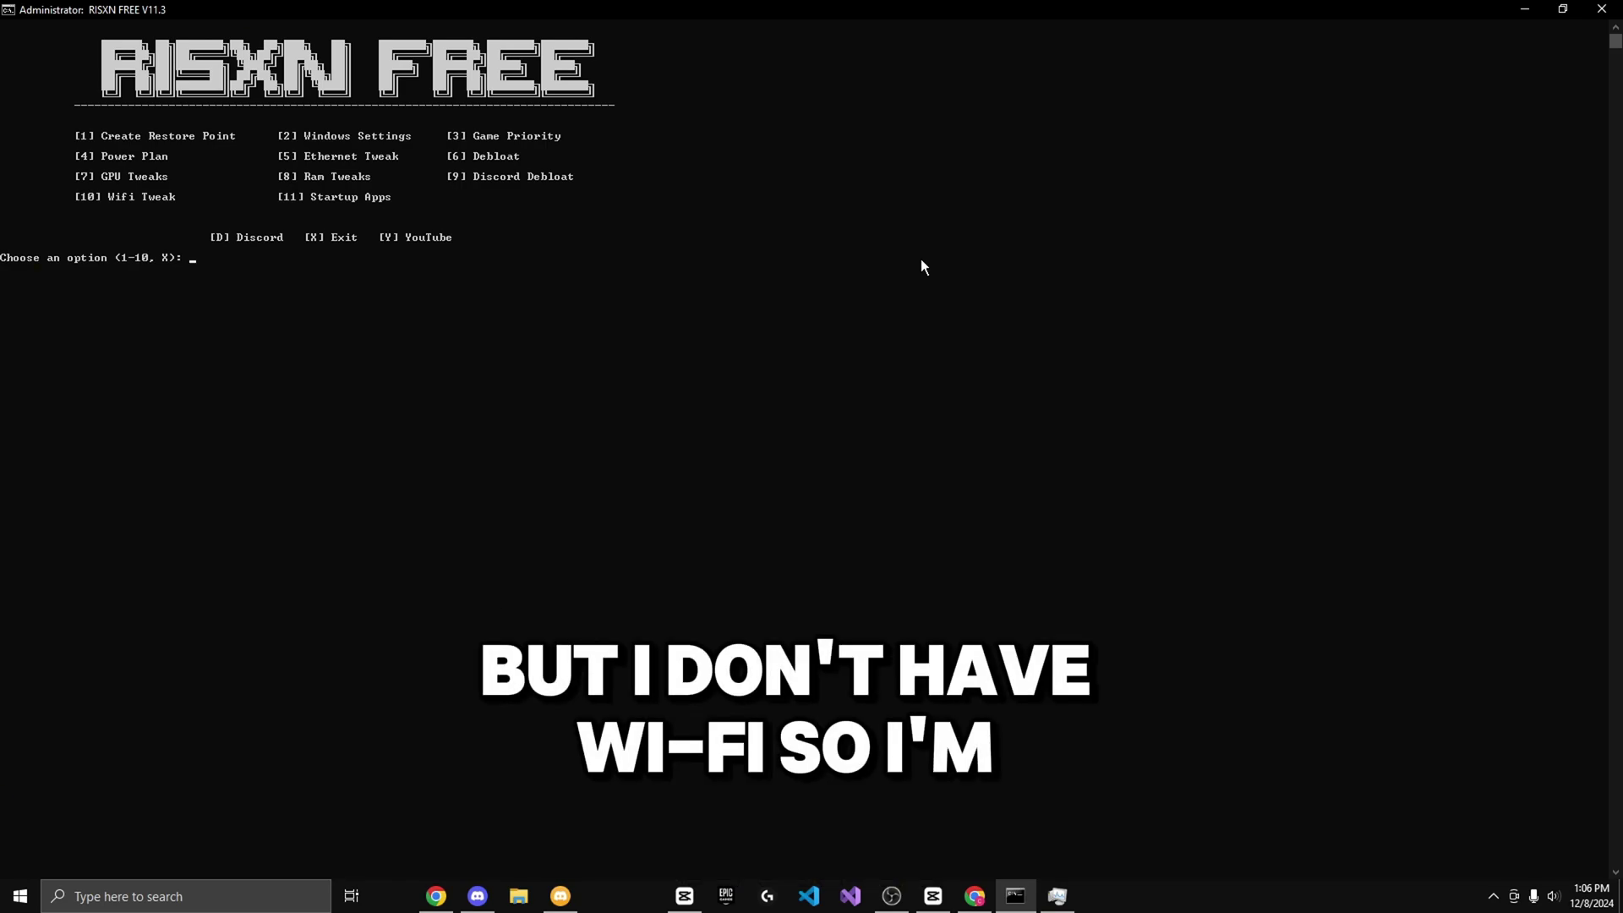
Step: Disable EpicGamesLauncher, G HUB and Razer Synapse 3 as startup apps in Task Manager, and close it
click(895, 330)
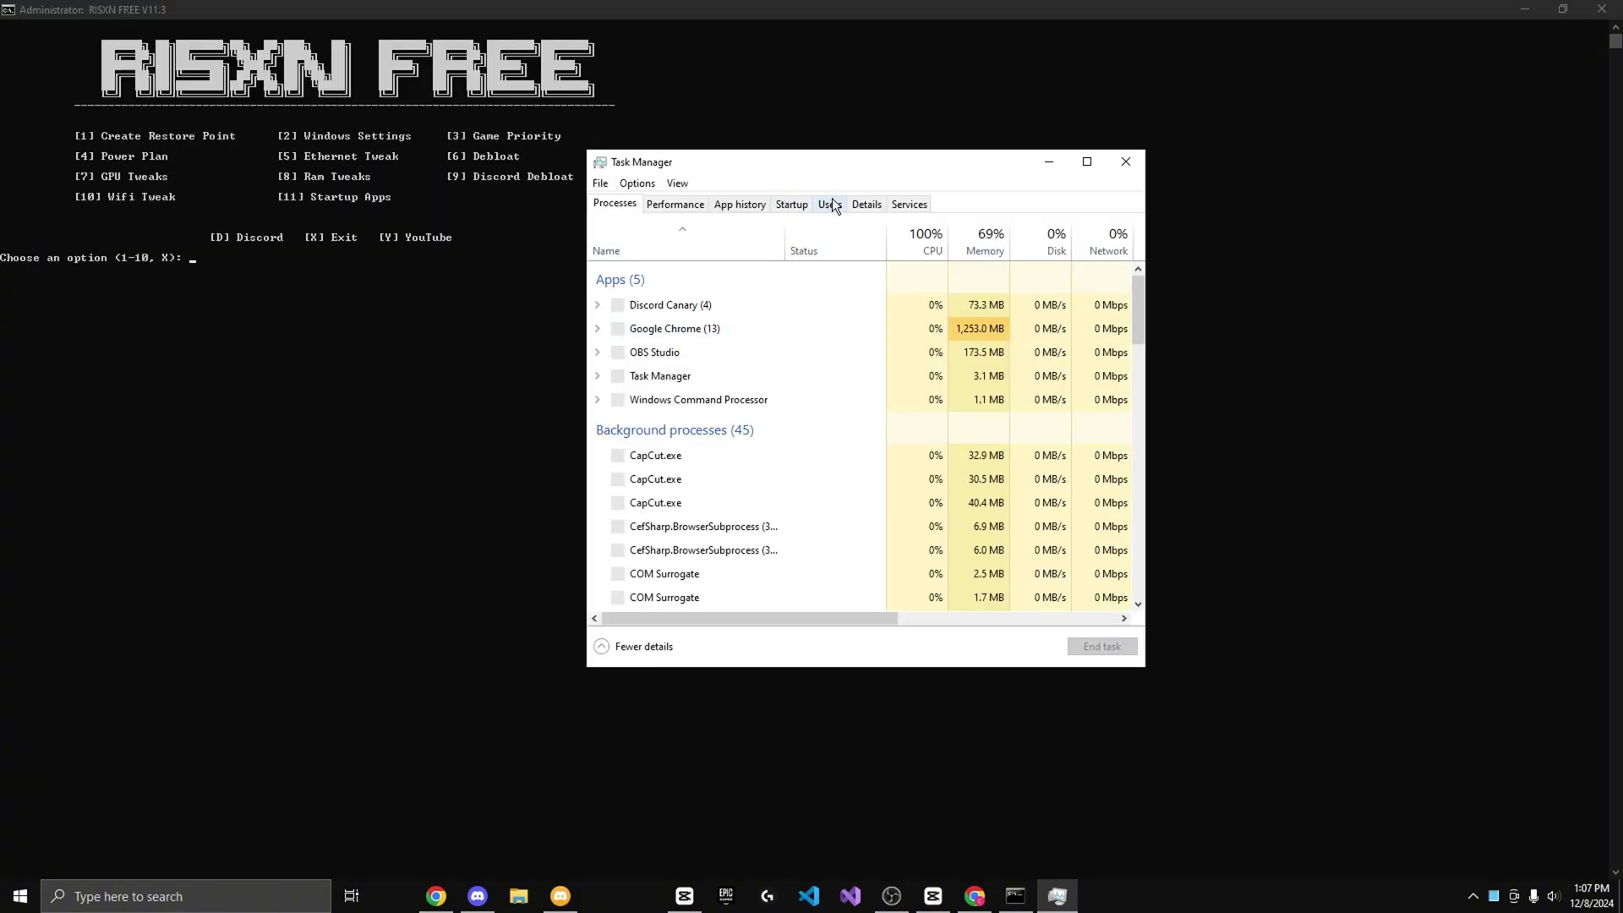
click(800, 207)
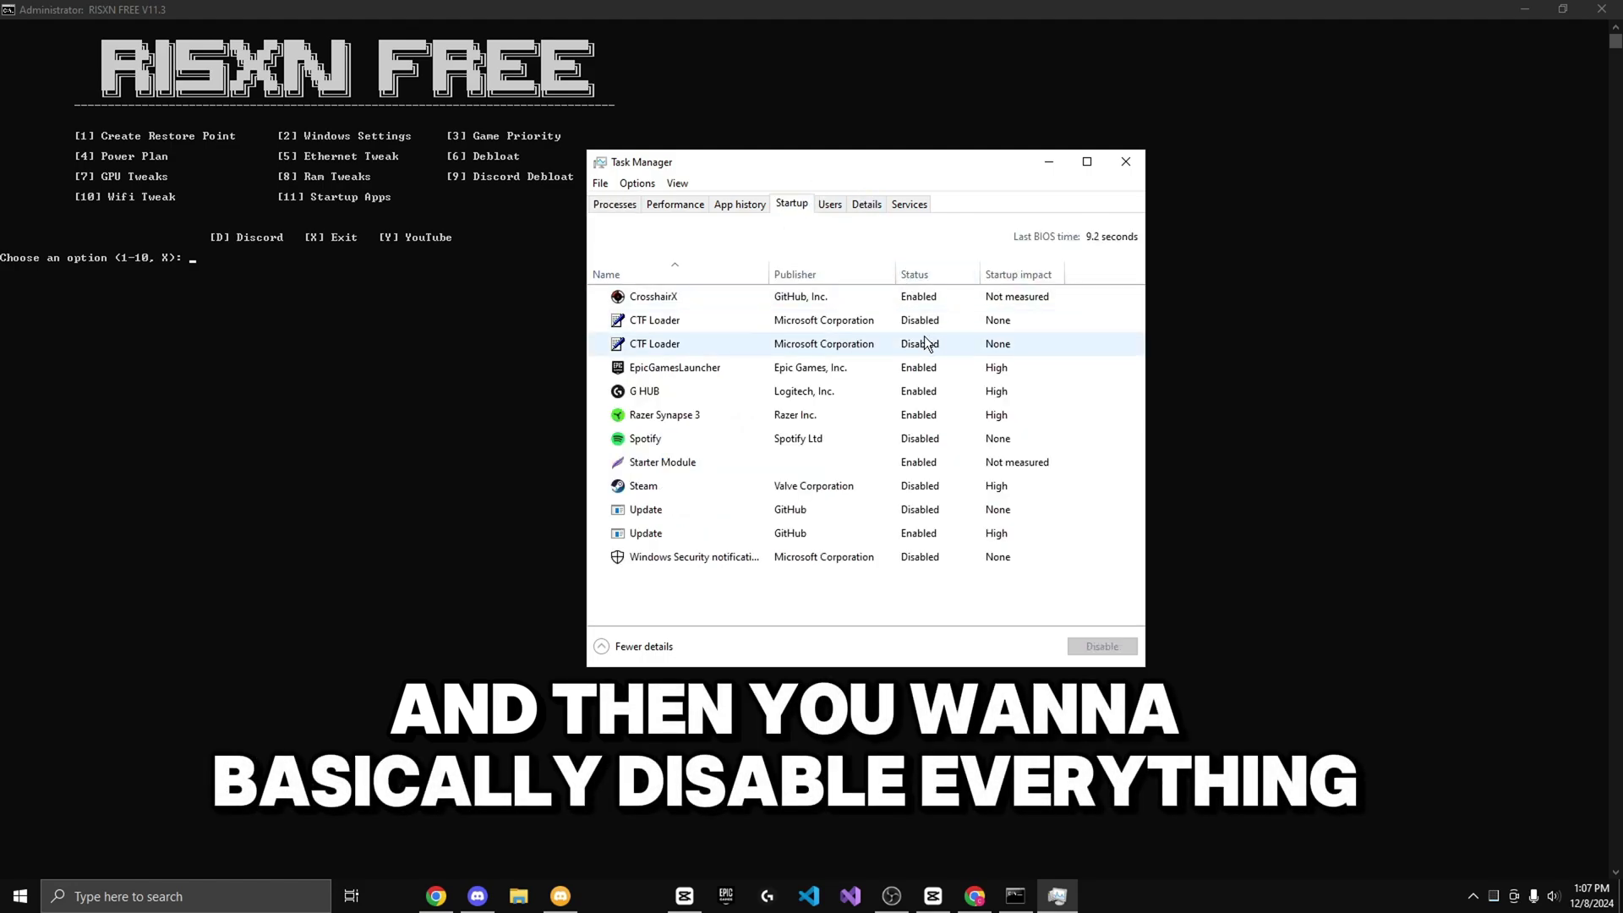
click(916, 367)
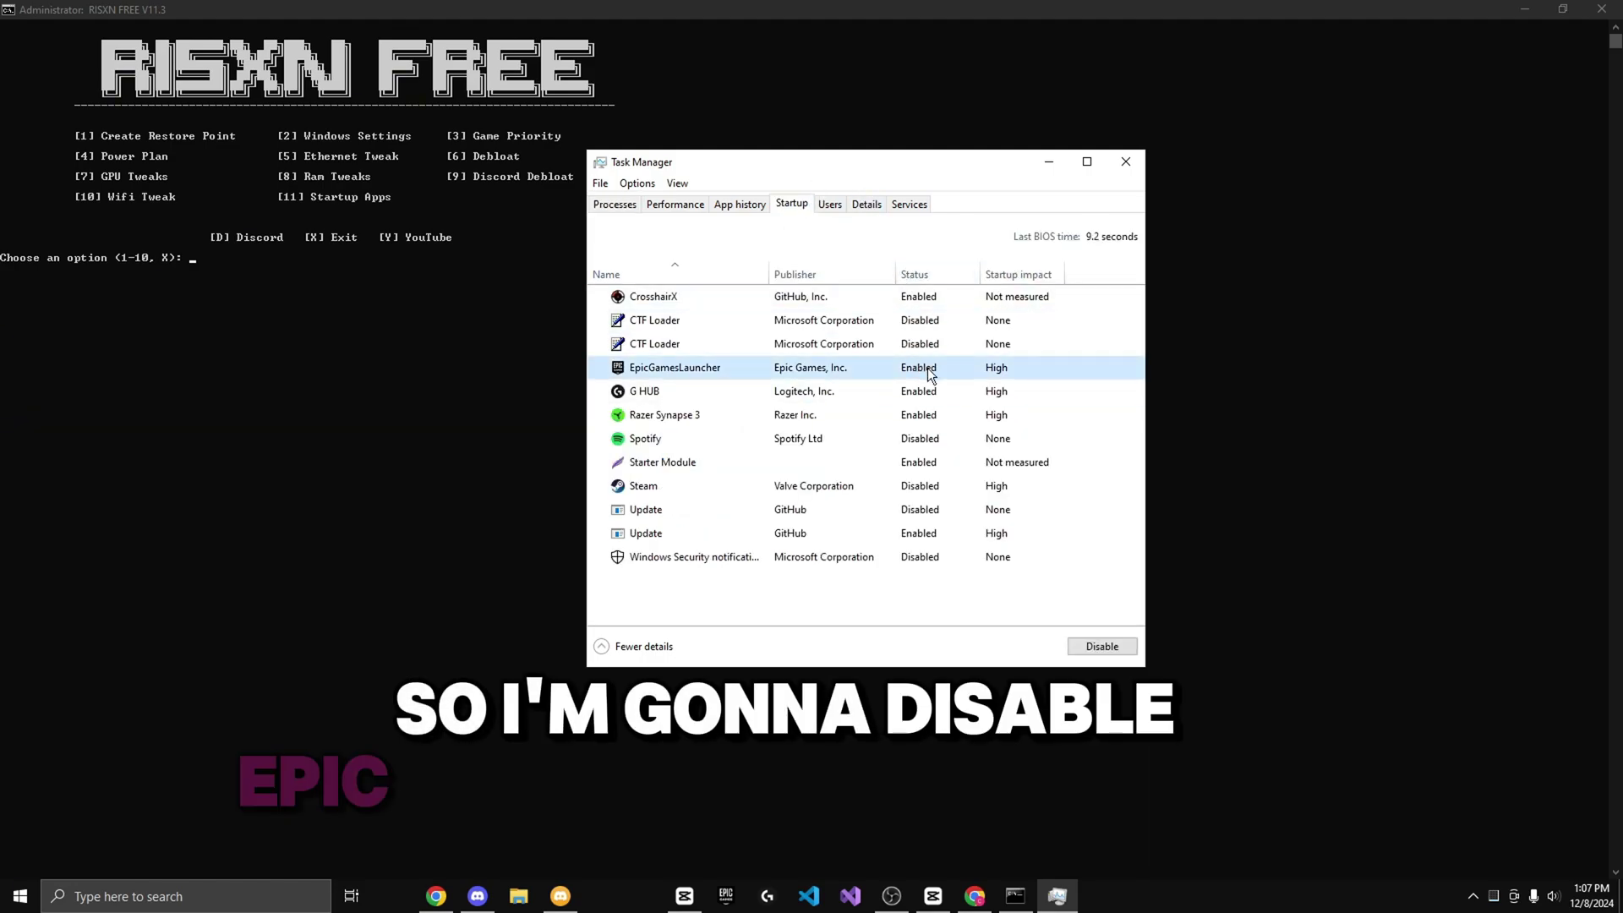
click(1091, 646)
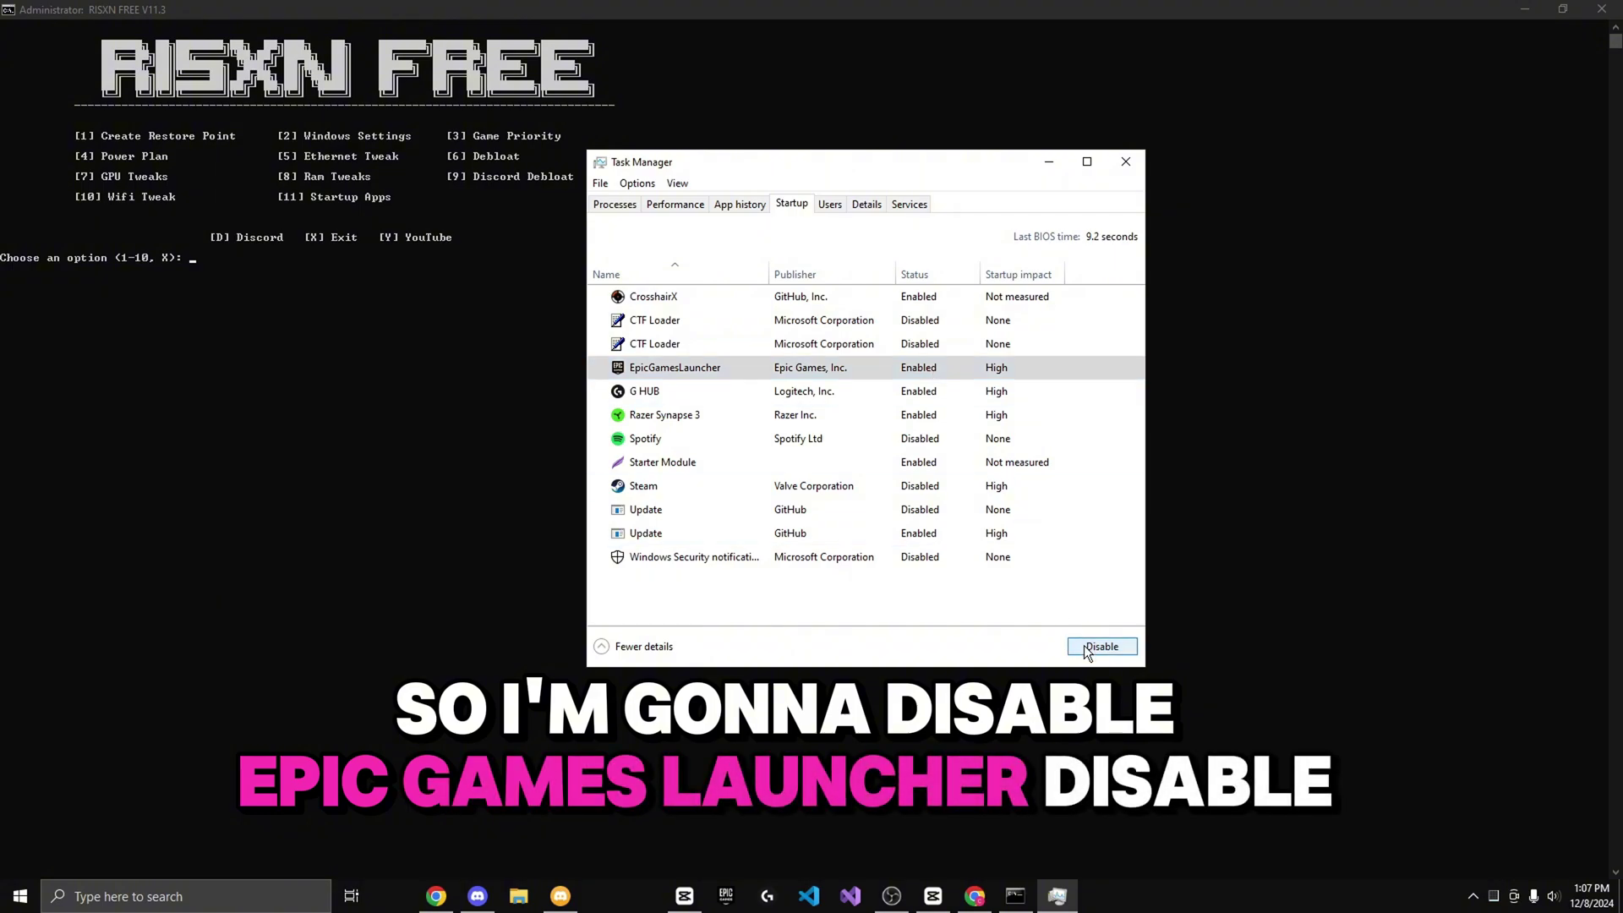
click(917, 392)
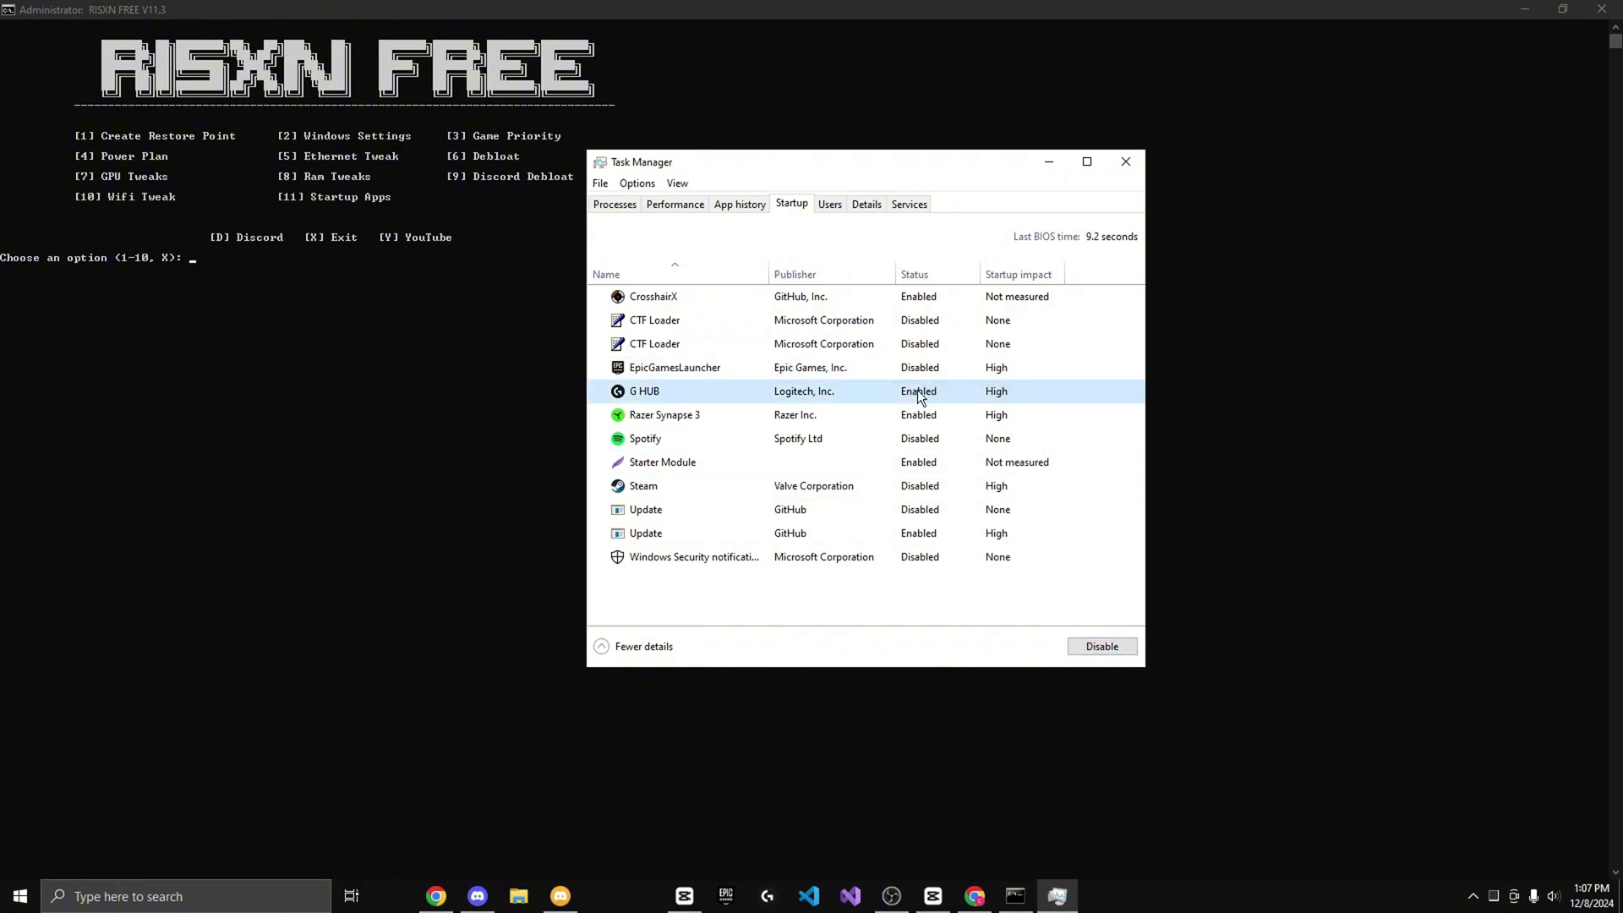
click(1102, 646)
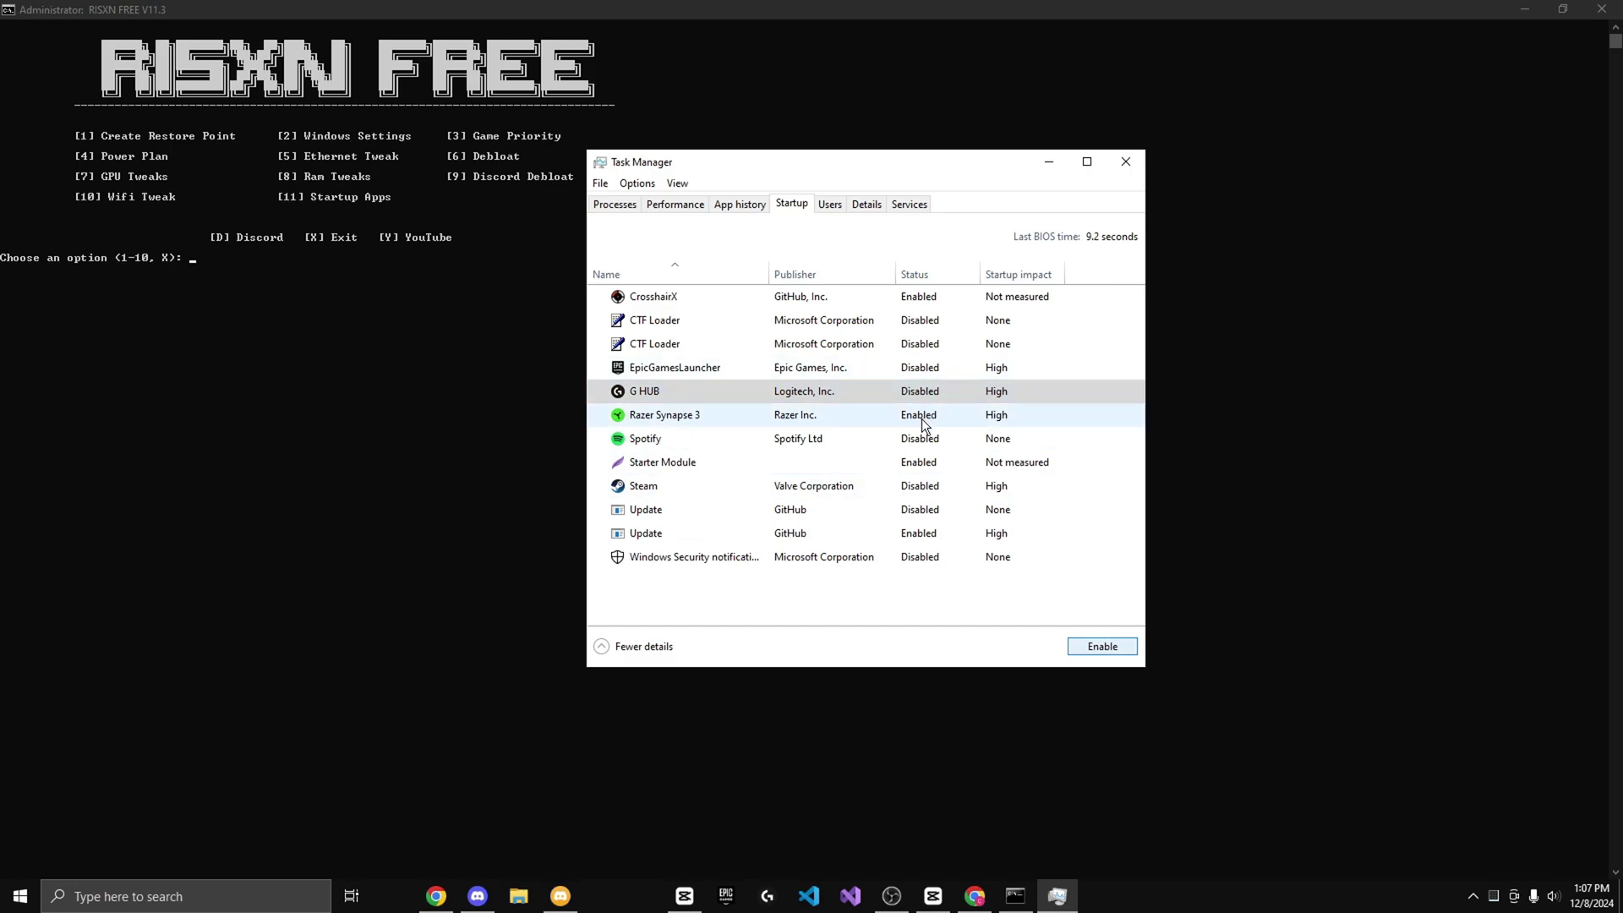
click(918, 417)
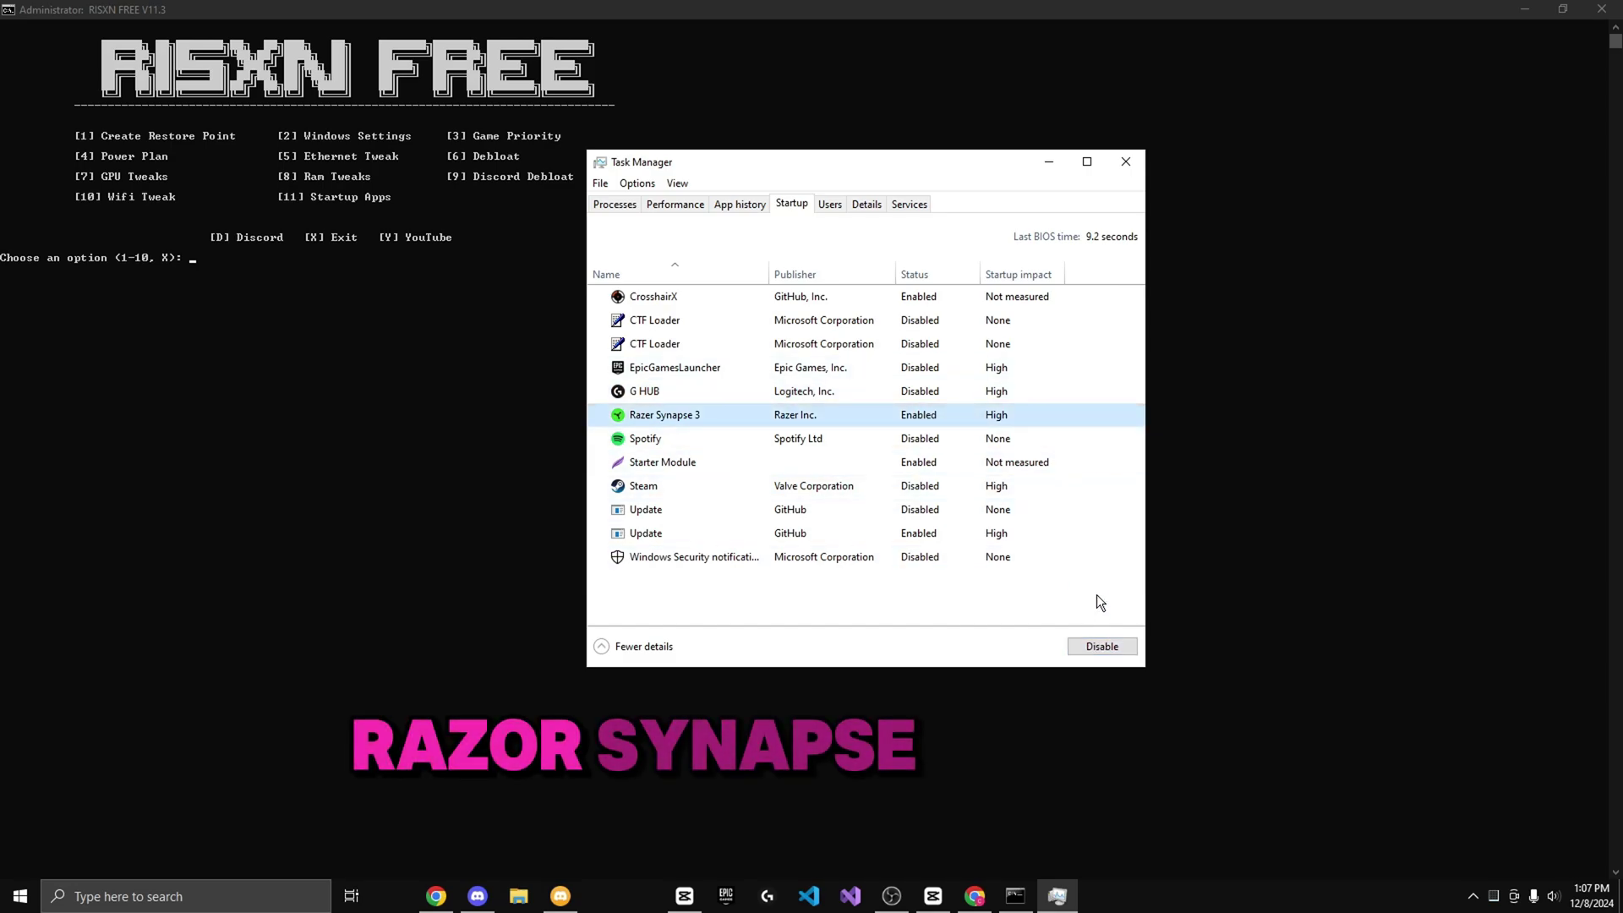
click(1102, 644)
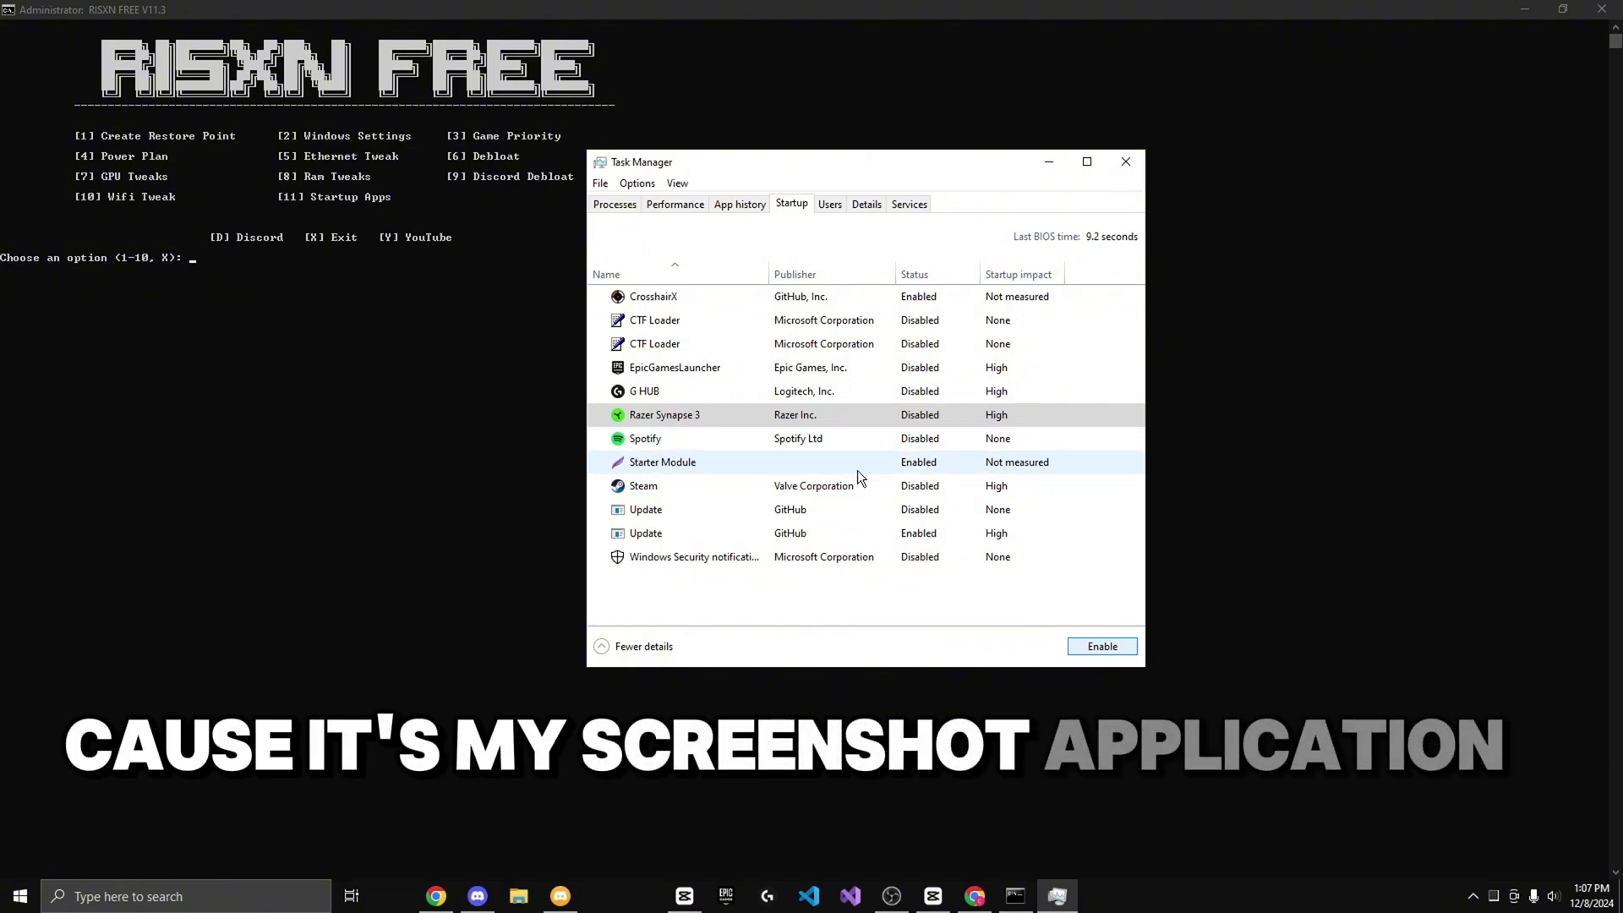
click(1125, 164)
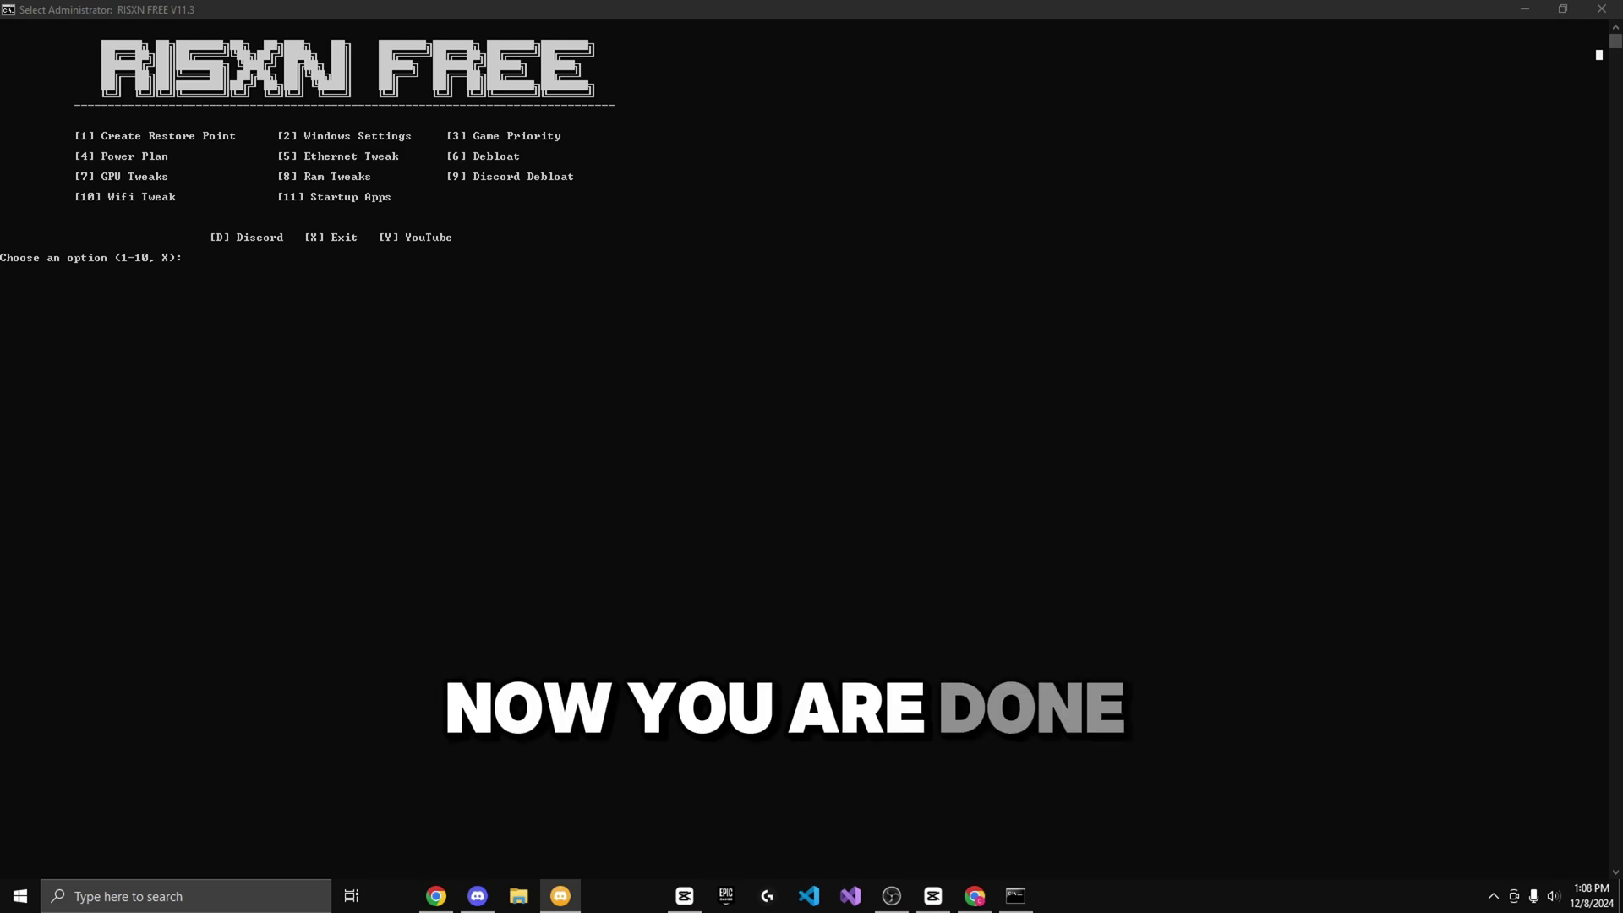